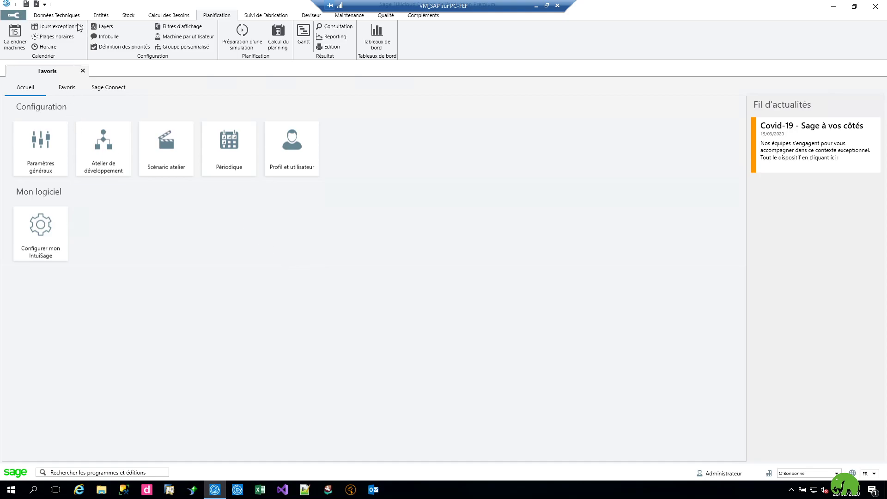
From the Suivi de Fabrication tab, open the Atelier de développement workflow list.
{"action": "left_click", "coordinate": [258, 16]}
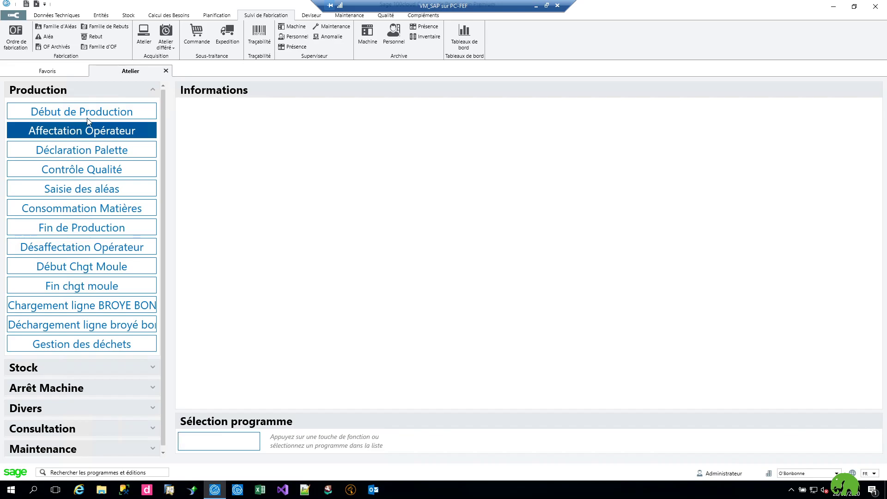
{"action": "left_click", "coordinate": [14, 15]}
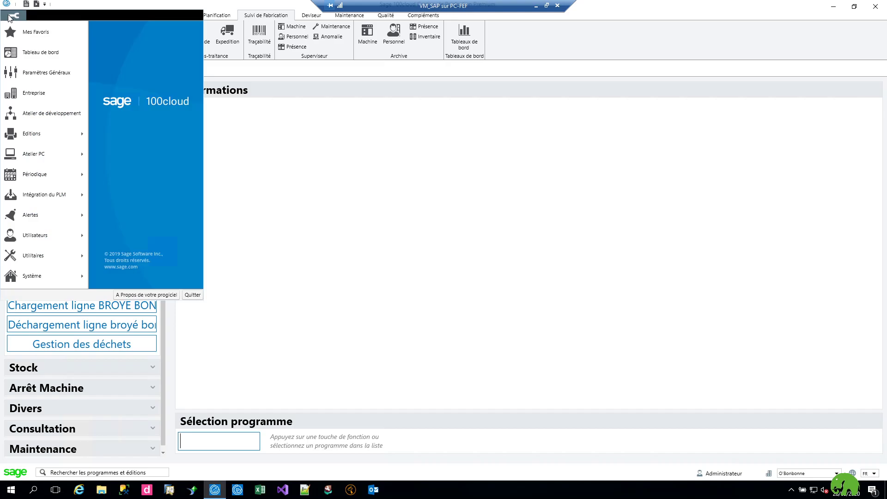
{"action": "left_click", "coordinate": [35, 115]}
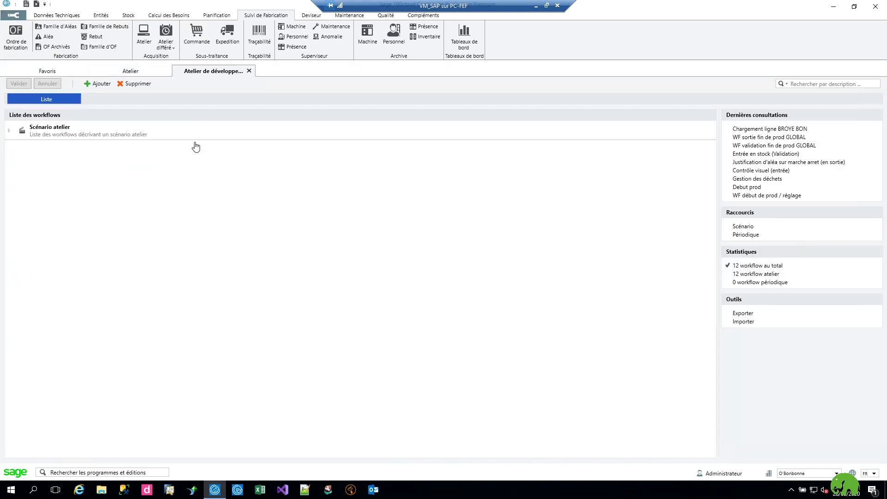
Add workflow code COVID19 with the description 'Consignes sécurités COVID19'.
{"action": "left_click", "coordinate": [100, 85]}
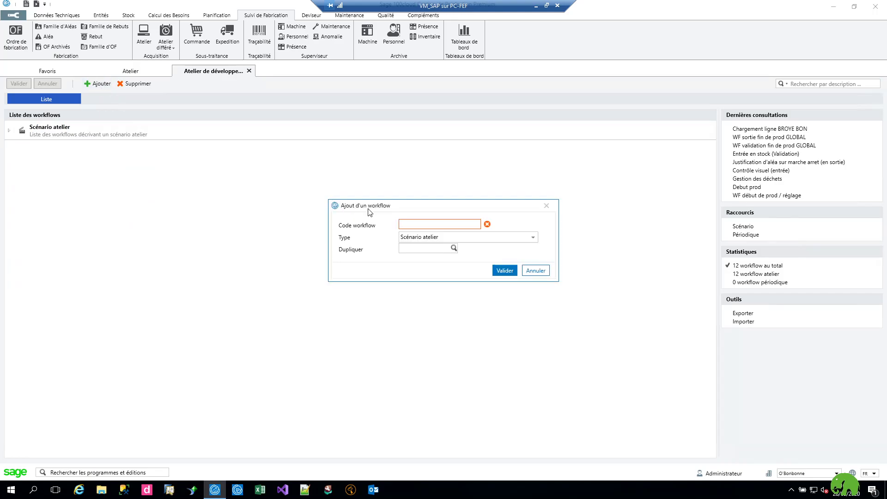
{"action": "type", "text": "COVID19"}
{"action": "left_click", "coordinate": [503, 271]}
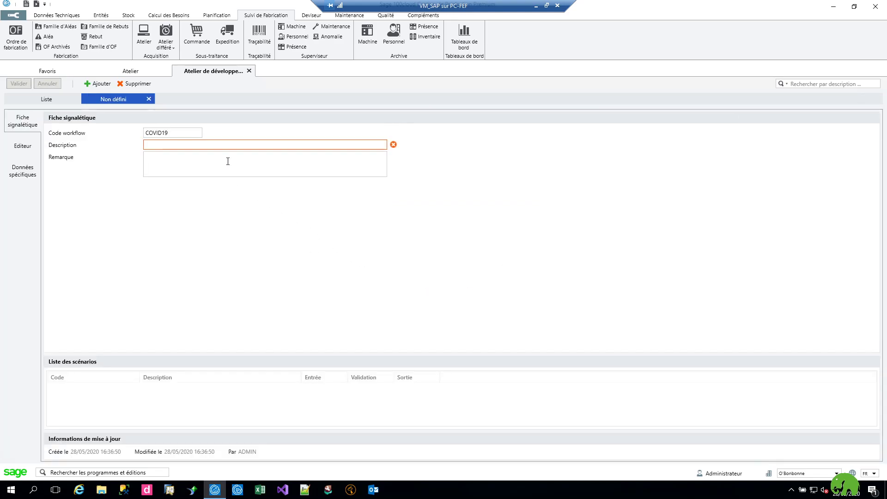
{"action": "type", "text": "Consignes sécurités COVID19"}
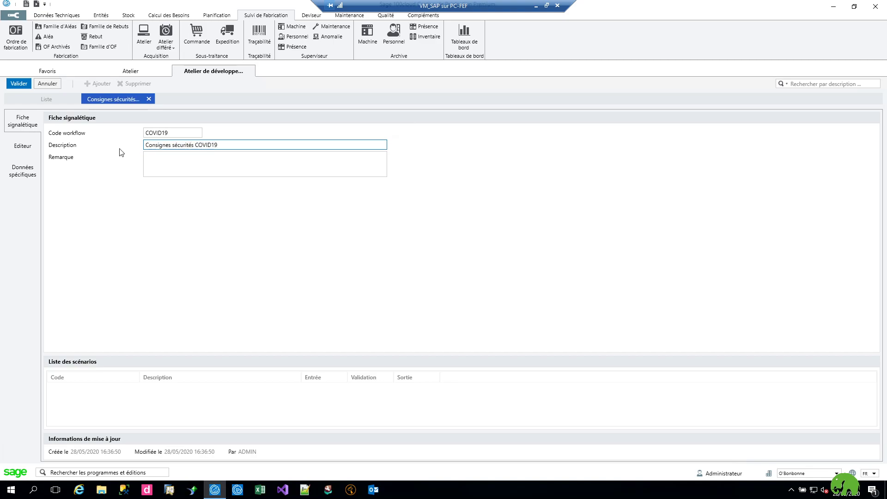
Show the COVID19 workflow's Flux canvas, which holds only the Start node.
{"action": "left_click", "coordinate": [34, 147]}
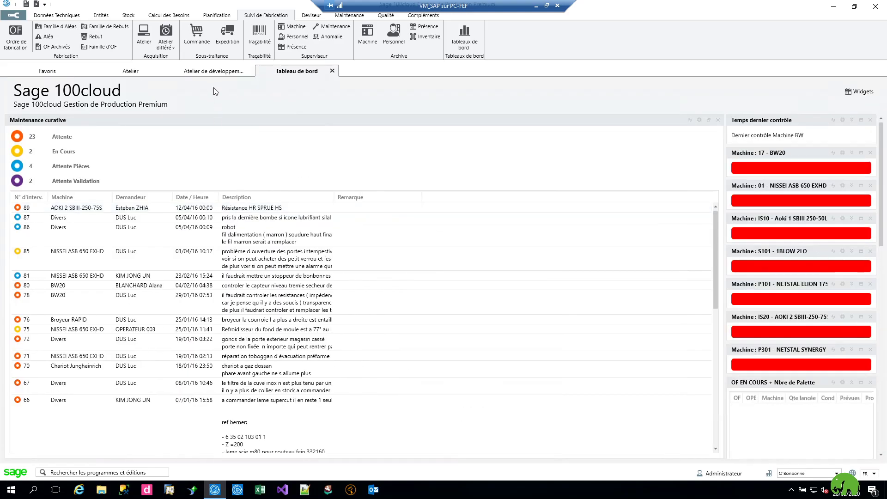
{"action": "left_click", "coordinate": [211, 71]}
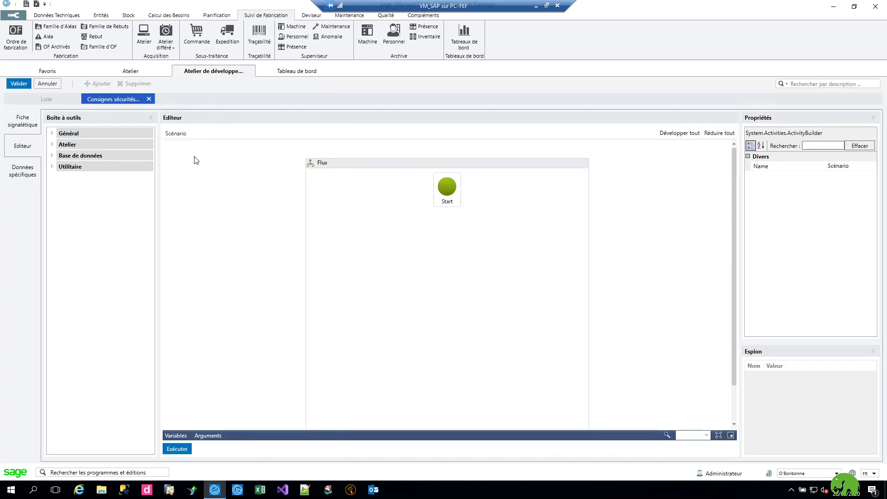
Add a Personnel preset entry to the flow and connect it below Start.
{"action": "left_click", "coordinate": [52, 144]}
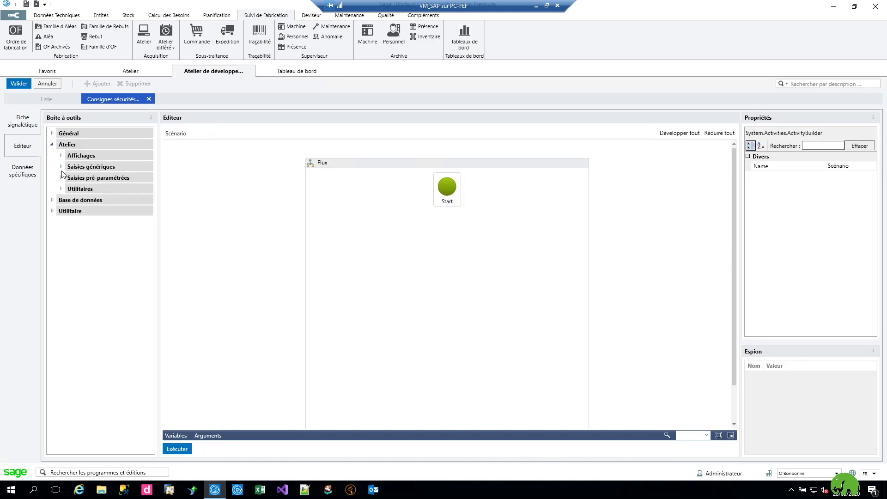
{"action": "left_click", "coordinate": [61, 178]}
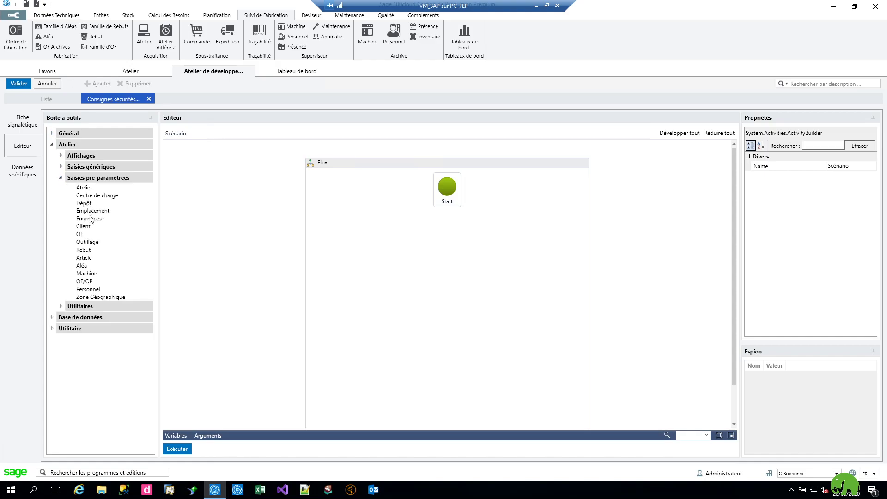
{"action": "left_click", "coordinate": [84, 289]}
{"action": "left_click_drag", "start_coordinate": [83, 291], "coordinate": [450, 247]}
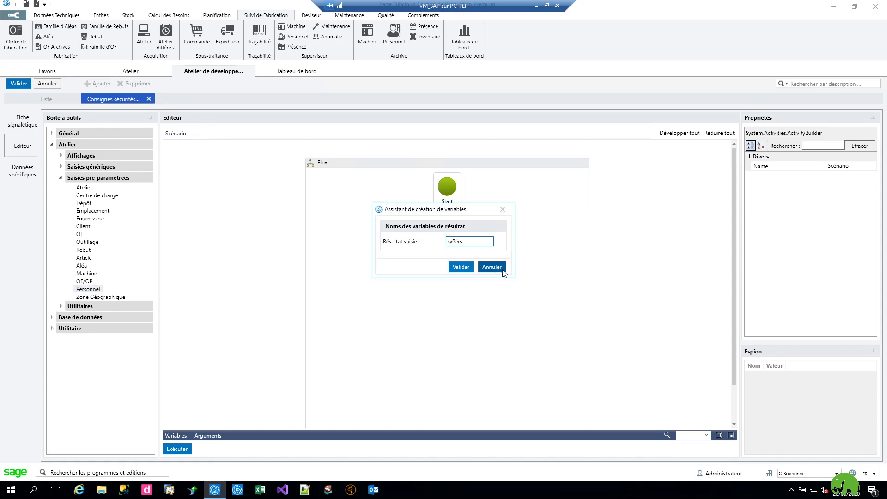
{"action": "left_click", "coordinate": [470, 268]}
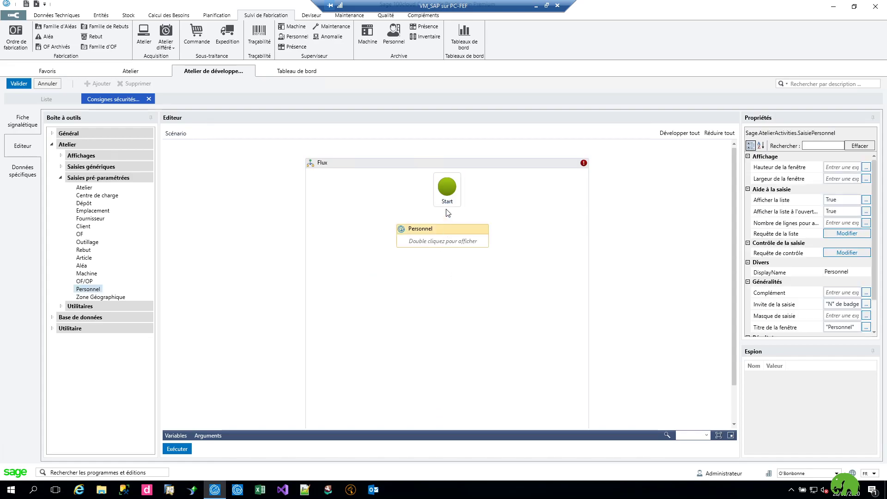
{"action": "left_click", "coordinate": [447, 212]}
{"action": "left_click", "coordinate": [449, 193]}
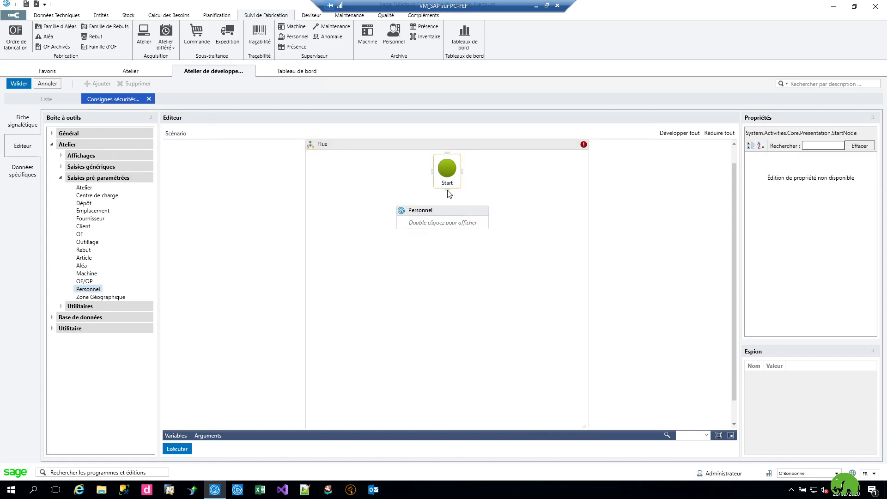
{"action": "mouse_move", "coordinate": [449, 211]}
{"action": "left_mouse_down"}
{"action": "mouse_move", "coordinate": [451, 222]}
{"action": "mouse_move", "coordinate": [444, 216]}
{"action": "left_mouse_up"}
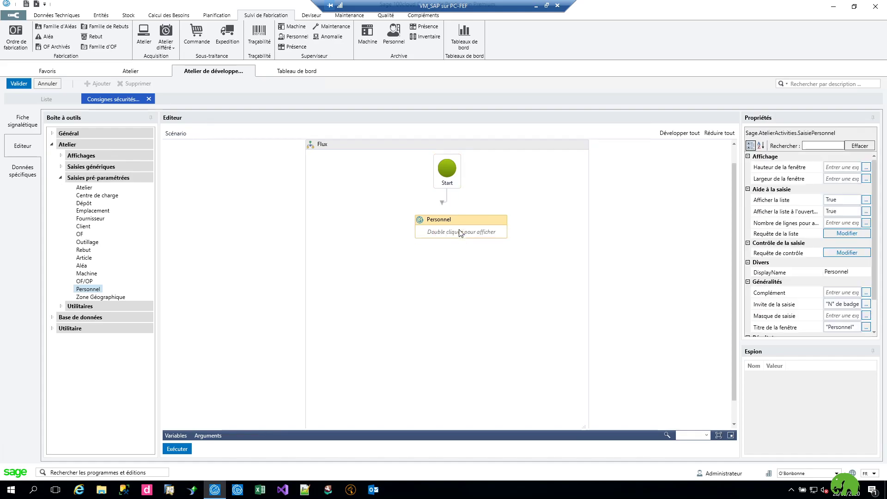
Add an OF preset entry and line it up under Personnel.
{"action": "left_click_drag", "start_coordinate": [79, 233], "coordinate": [450, 284]}
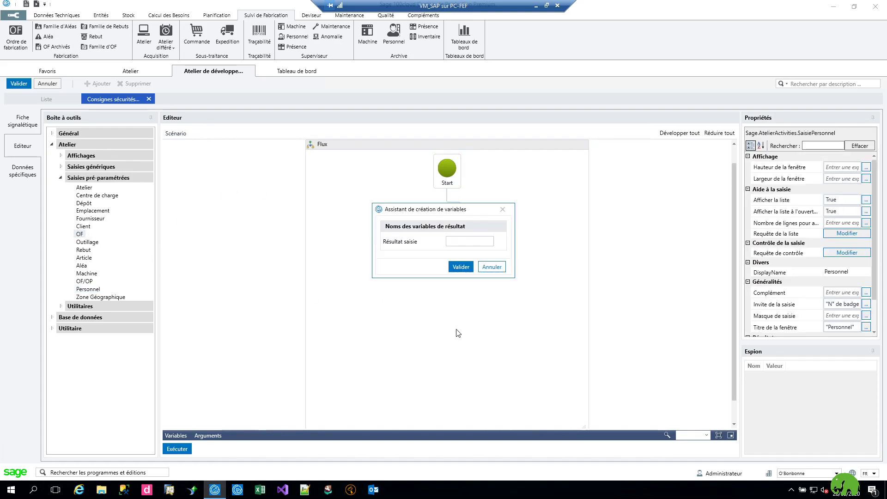
{"action": "left_click", "coordinate": [454, 241]}
{"action": "left_click", "coordinate": [460, 267]}
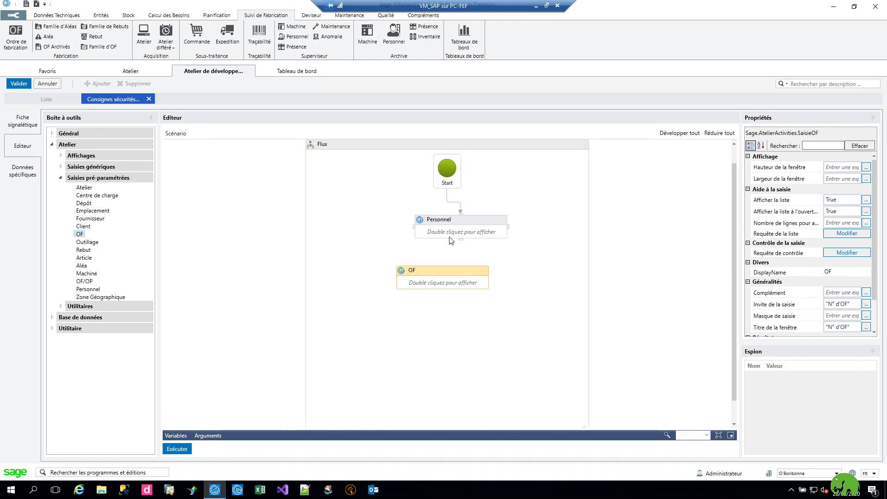
{"action": "left_click_drag", "start_coordinate": [447, 270], "coordinate": [464, 276]}
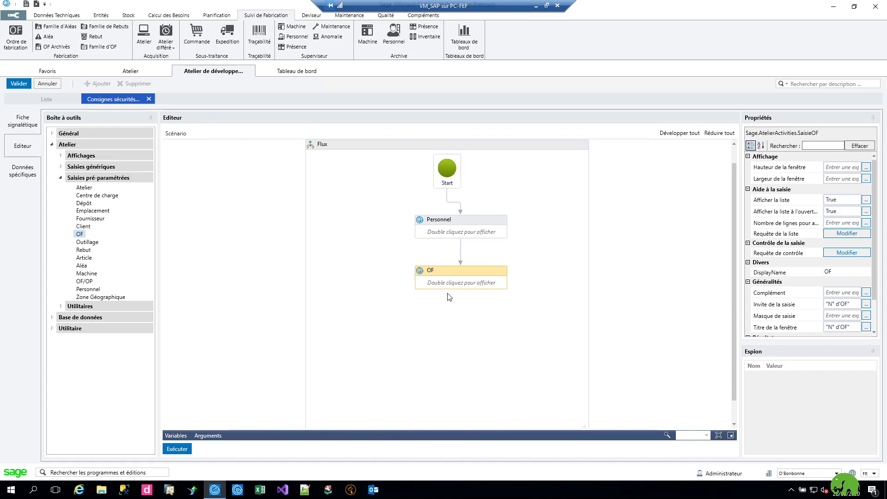
Add a Formulaire step with result variable wForm and start its first control.
{"action": "left_click", "coordinate": [61, 157]}
{"action": "left_click", "coordinate": [61, 175]}
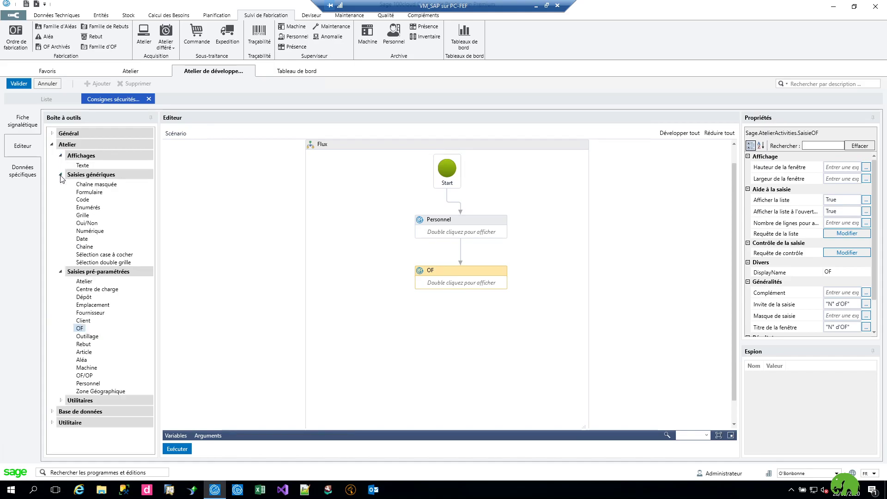
{"action": "left_click_drag", "start_coordinate": [87, 192], "coordinate": [453, 326]}
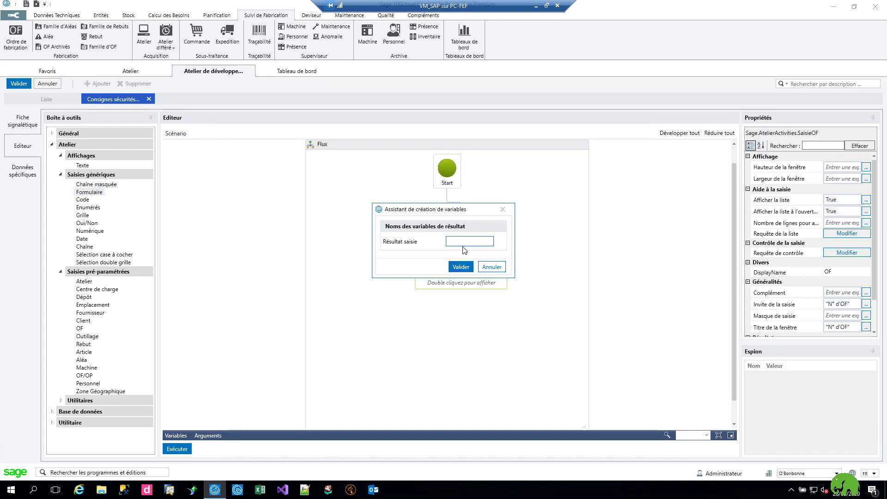
{"action": "type", "text": "WForm"}
{"action": "left_click", "coordinate": [459, 267]}
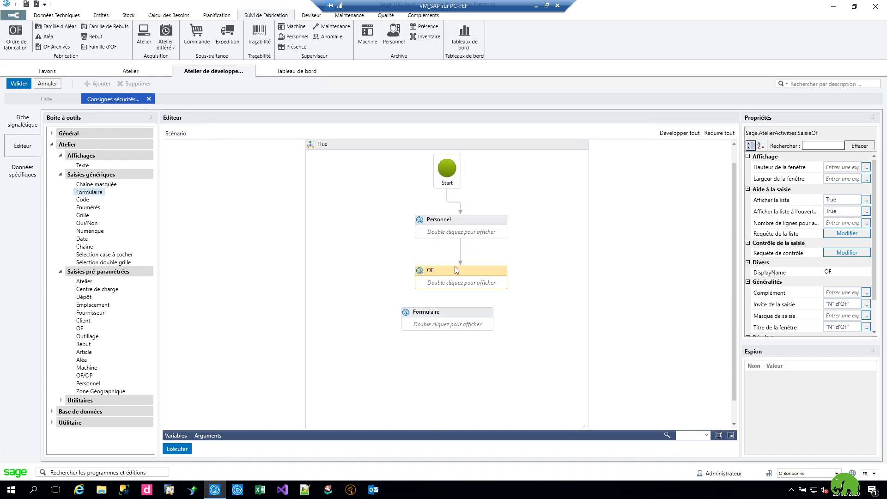
{"action": "double_click", "coordinate": [455, 327]}
{"action": "left_click", "coordinate": [370, 296]}
{"action": "left_click", "coordinate": [365, 277]}
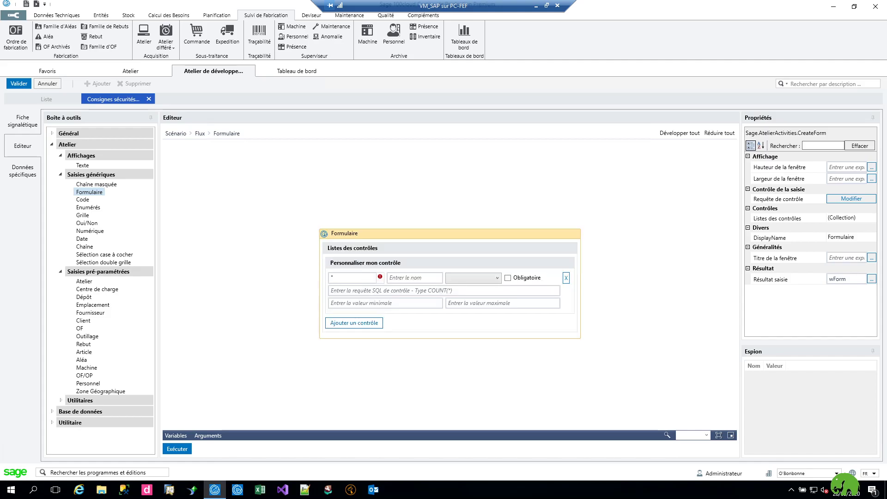
Make the first control a mandatory 'Nettoyage atelier' checkbox.
{"action": "type", "text": "\"Nettoyage atelier"}
{"action": "left_click", "coordinate": [508, 277]}
{"action": "left_click", "coordinate": [497, 278]}
{"action": "left_click", "coordinate": [475, 335]}
{"action": "left_click", "coordinate": [372, 293]}
Add a second mandatory checkbox control labelled 'Visière/Masque'.
{"action": "left_click", "coordinate": [355, 322]}
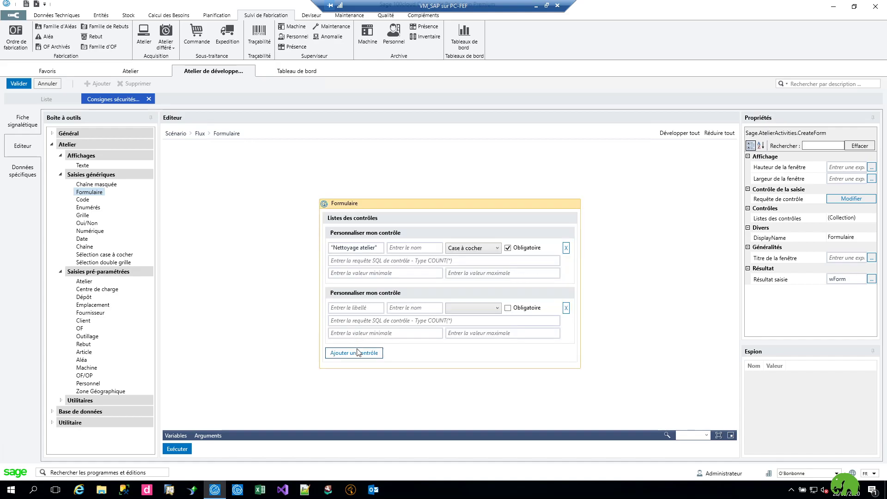
{"action": "type", "text": "\""}
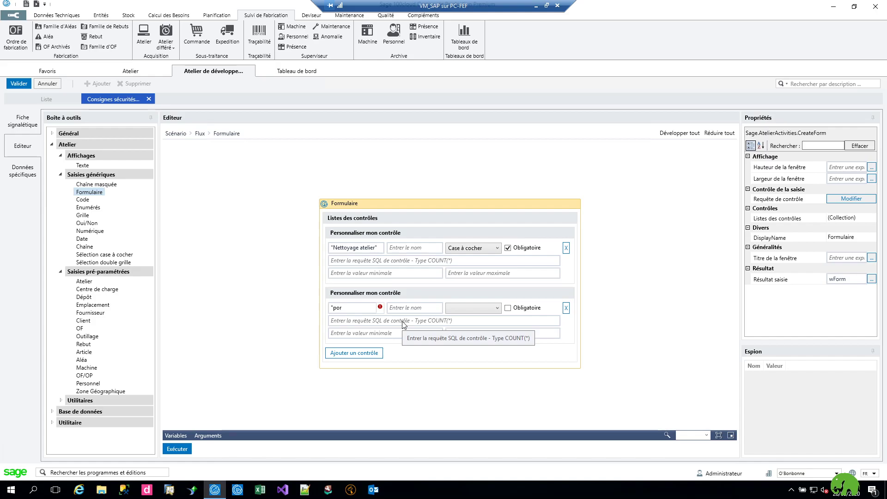
{"action": "type", "text": "por"}
{"action": "key", "text": "BackSpace"}
{"action": "key", "text": "BackSpace"}
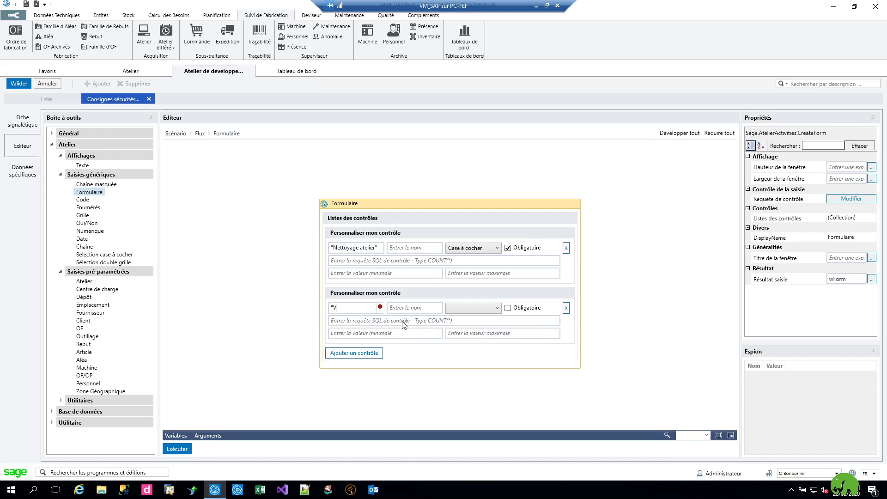
{"action": "type", "text": "Visière/Masque\""}
{"action": "left_click", "coordinate": [465, 307]}
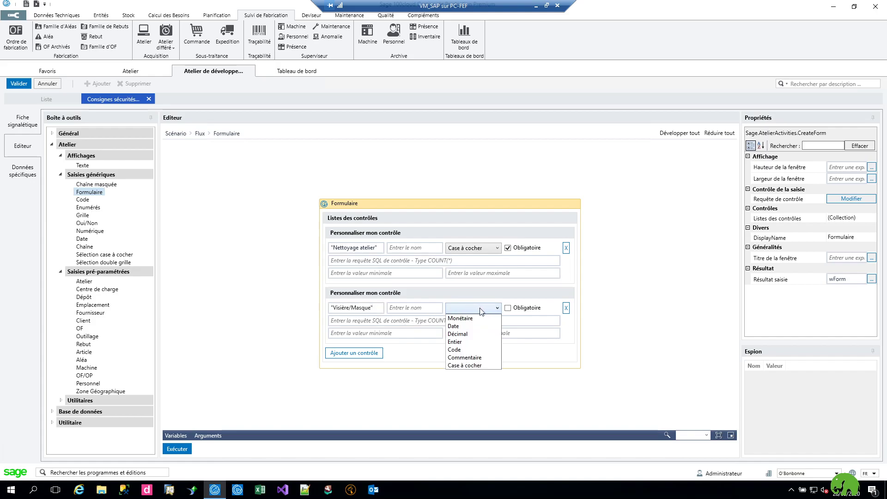
{"action": "left_click", "coordinate": [465, 365]}
{"action": "left_click", "coordinate": [507, 308]}
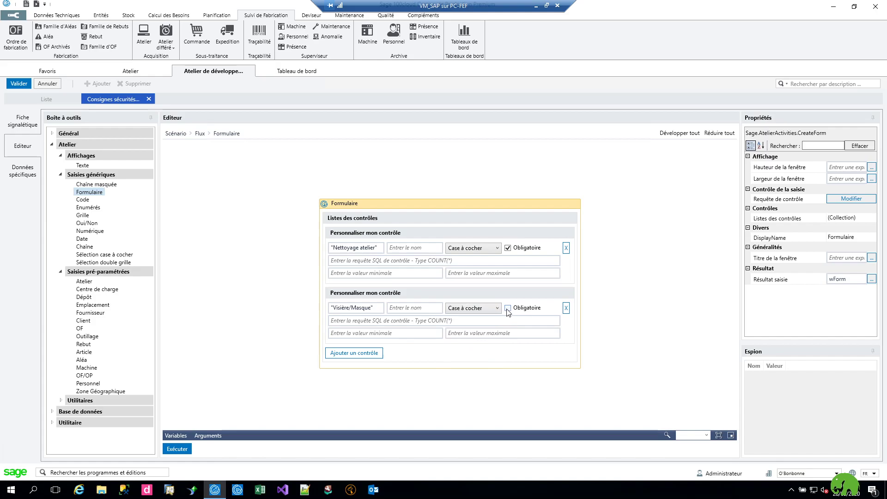
Add a mandatory integer control 'Température' with minimum 37 and maximum 39.
{"action": "left_click", "coordinate": [361, 353]}
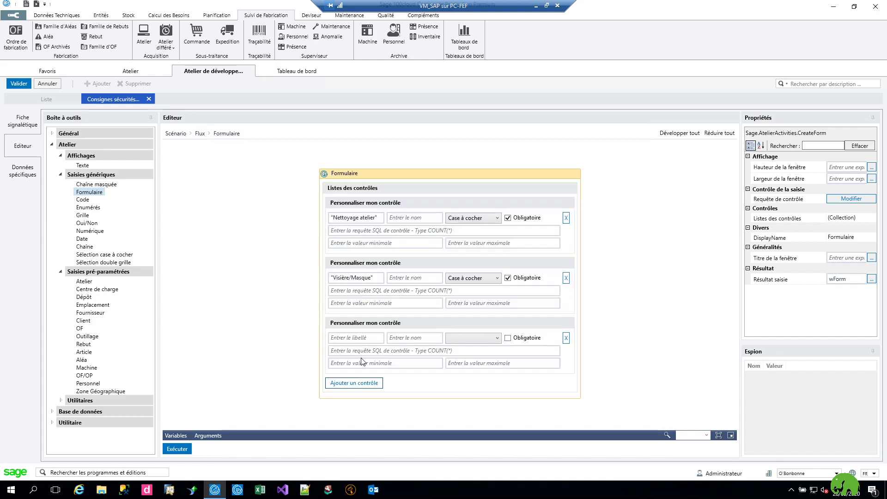
{"action": "left_click", "coordinate": [358, 339]}
{"action": "type", "text": "Température\""}
{"action": "key", "text": "Home"}
{"action": "type", "text": "\""}
{"action": "left_click", "coordinate": [387, 367]}
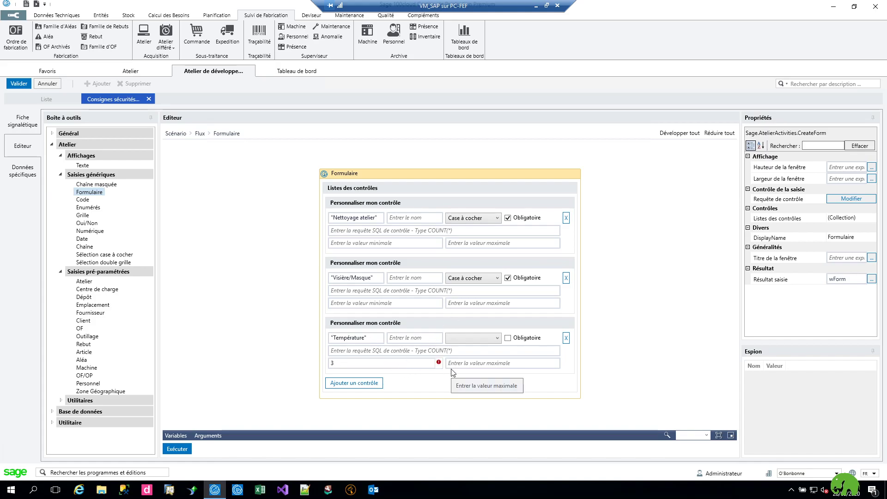
{"action": "type", "text": "37"}
{"action": "key", "text": "Tab"}
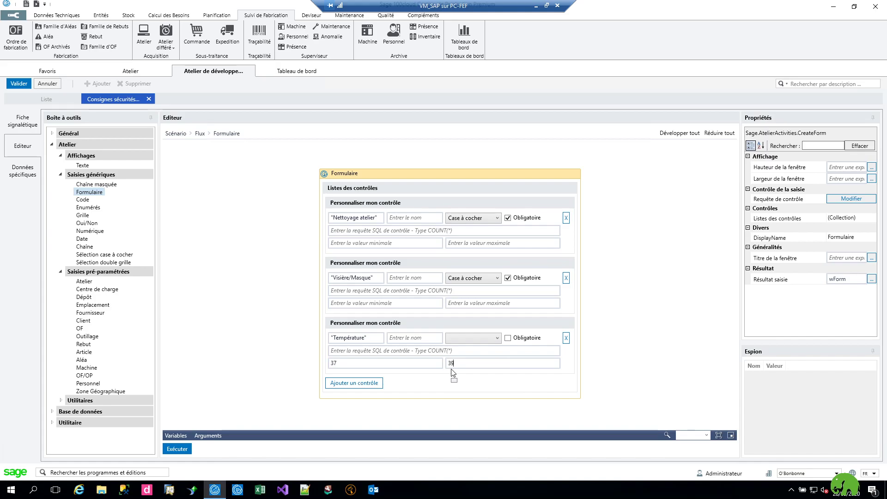
{"action": "left_click", "coordinate": [517, 339]}
{"action": "left_click", "coordinate": [487, 339]}
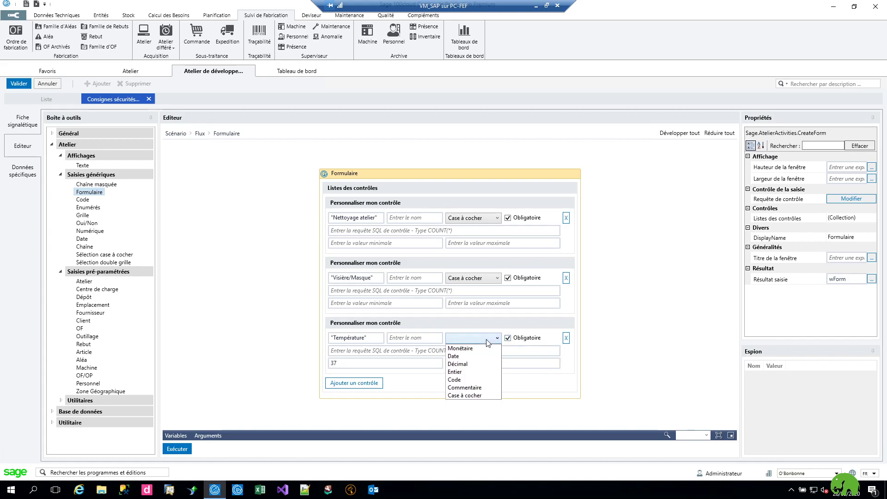
{"action": "left_click", "coordinate": [472, 375]}
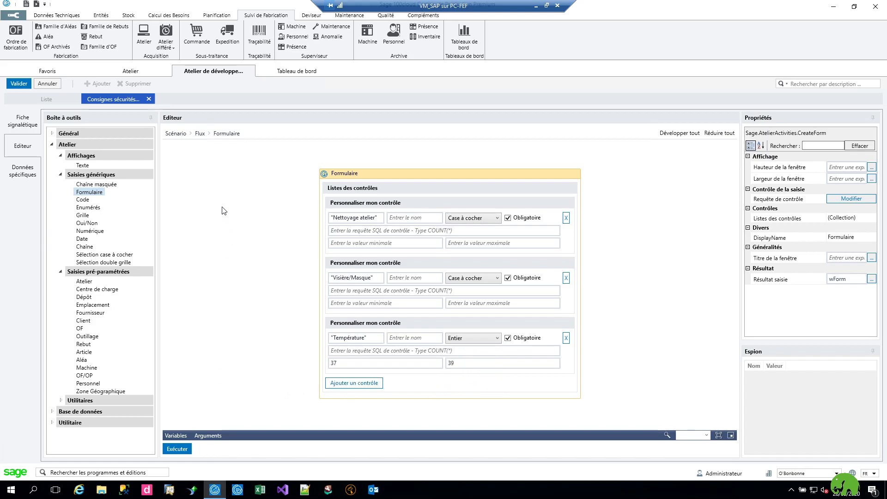
{"action": "left_click", "coordinate": [199, 133]}
Place the Formulaire step below OF and connect OF to it.
{"action": "scroll", "coordinate": [439, 319], "scroll_direction": "down", "scroll_amount": 3}
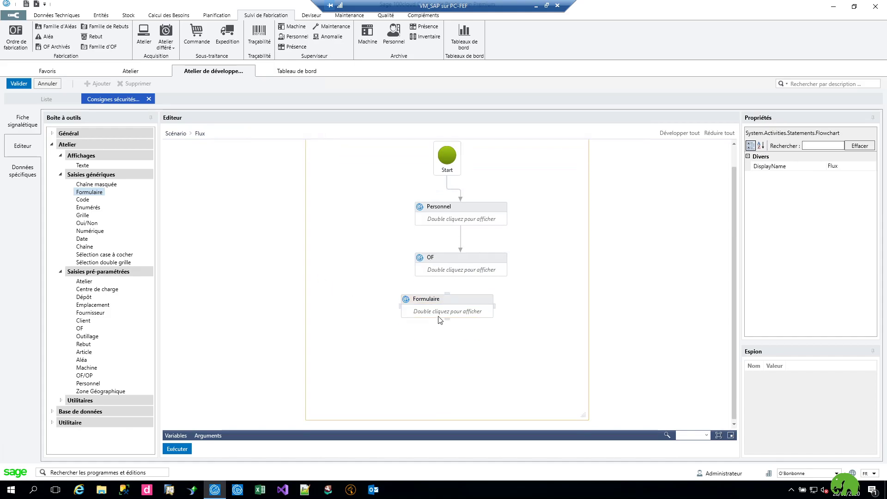
{"action": "left_click_drag", "start_coordinate": [446, 305], "coordinate": [465, 315]}
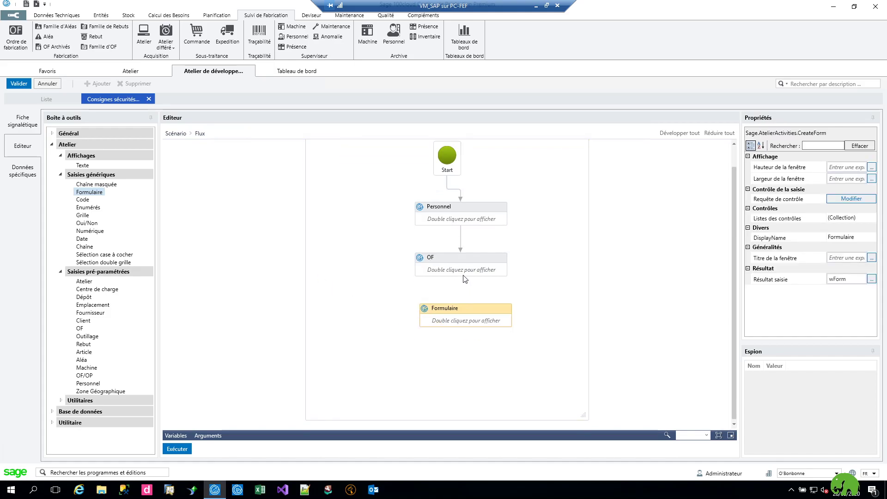
{"action": "left_click_drag", "start_coordinate": [463, 277], "coordinate": [463, 319]}
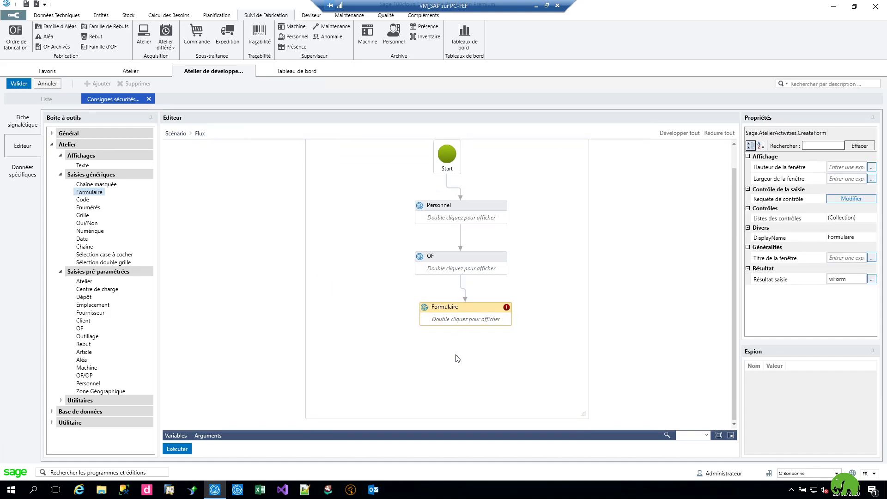
Correct the Température maximum value to 39 in the form designer.
{"action": "double_click", "coordinate": [480, 317]}
{"action": "left_click", "coordinate": [433, 365]}
{"action": "mouse_move", "coordinate": [555, 365]}
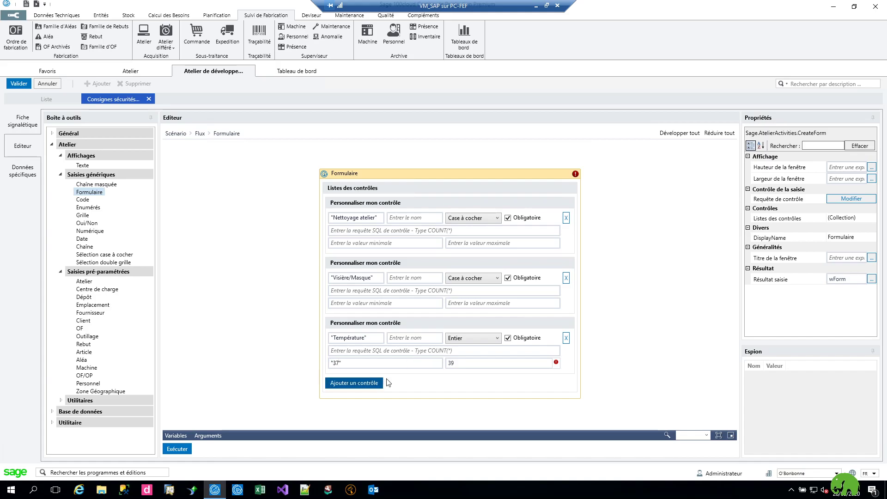
{"action": "left_click", "coordinate": [472, 360]}
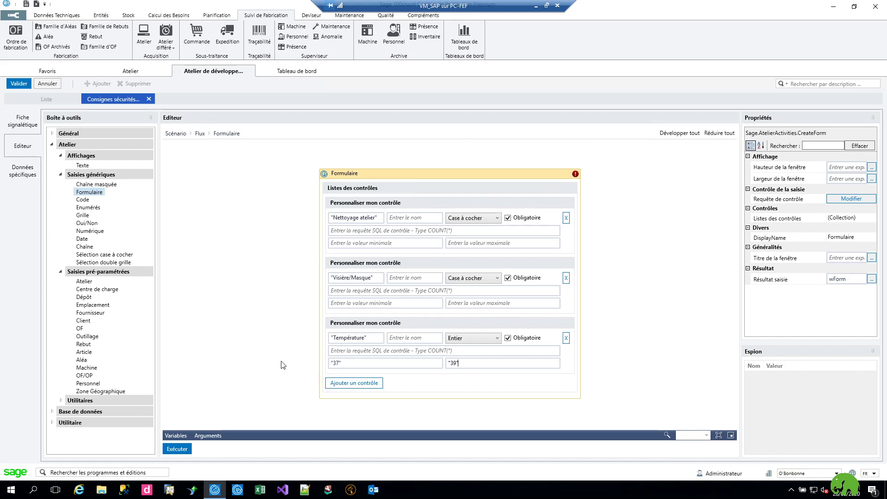
{"action": "left_click", "coordinate": [199, 133]}
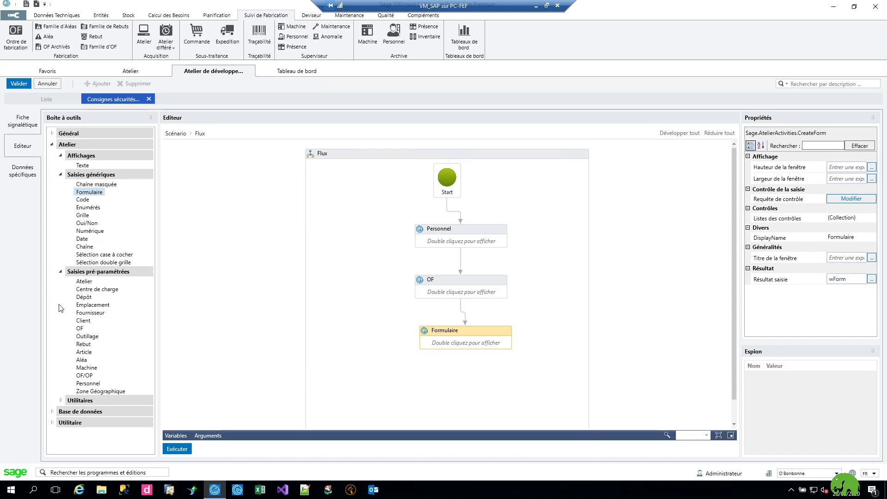
Add a Message step showing 'Données enregistrées' and link it after Formulaire.
{"action": "left_click", "coordinate": [62, 401]}
{"action": "left_click_drag", "start_coordinate": [85, 438], "coordinate": [460, 367]}
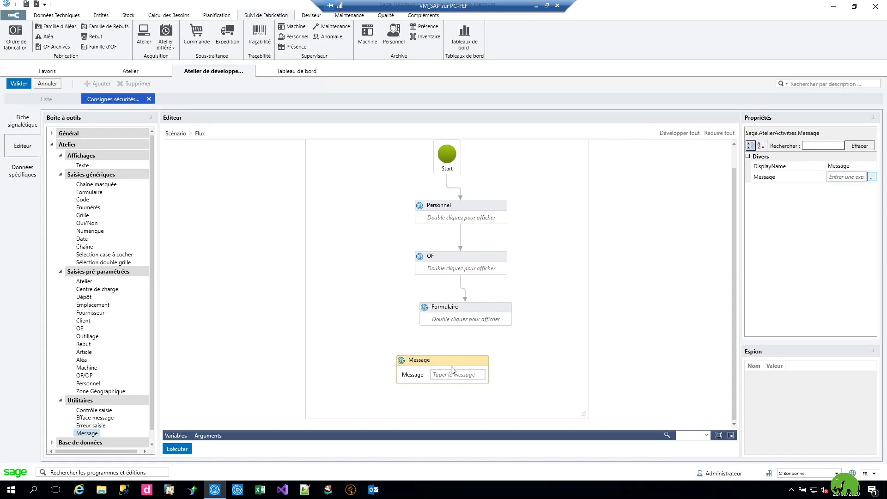
{"action": "left_click", "coordinate": [449, 376]}
{"action": "type", "text": "\"Donne"}
{"action": "type", "text": "es enregistrées\""}
{"action": "left_click_drag", "start_coordinate": [451, 362], "coordinate": [466, 363]}
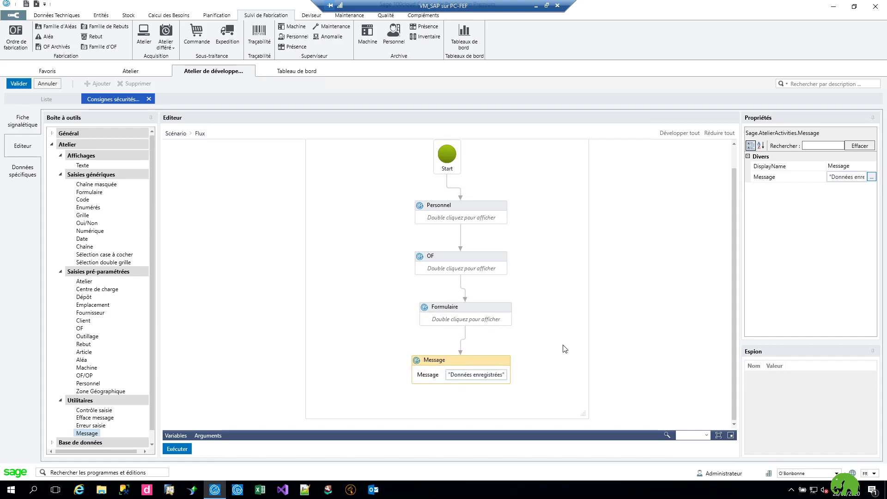
Review the Formulaire controls, then go back to the full flow.
{"action": "scroll", "coordinate": [568, 283], "scroll_direction": "up", "scroll_amount": 2}
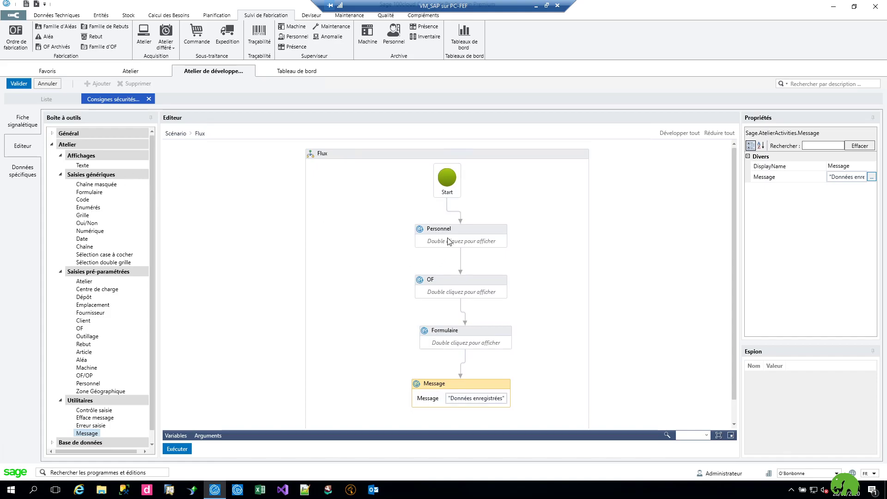
{"action": "double_click", "coordinate": [455, 346]}
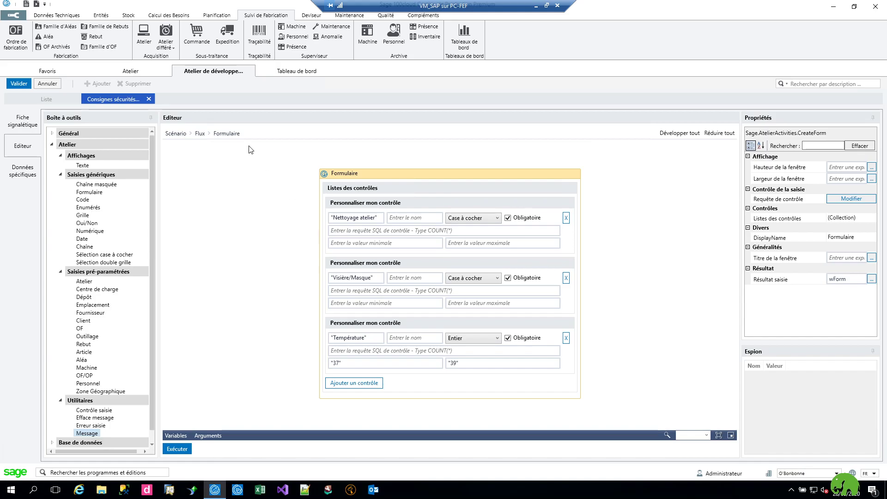
{"action": "left_click", "coordinate": [201, 134]}
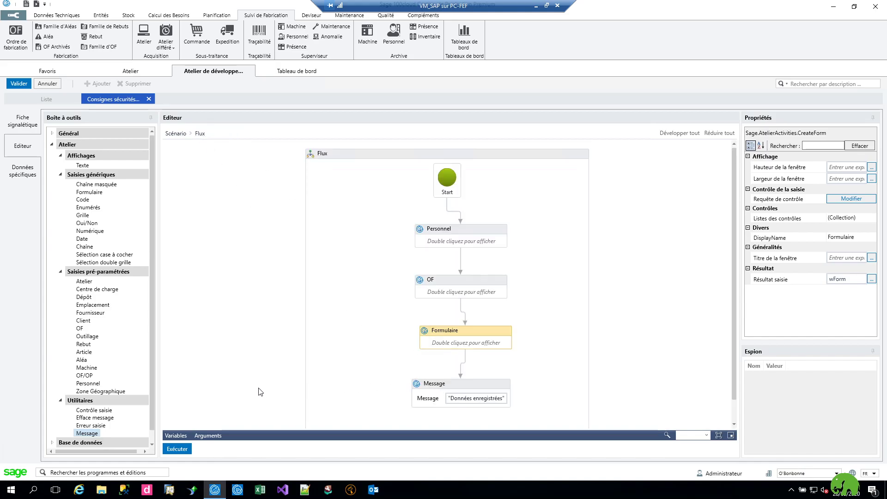
Run the workflow, choosing an operator and the first manufacturing order.
{"action": "left_click", "coordinate": [175, 450]}
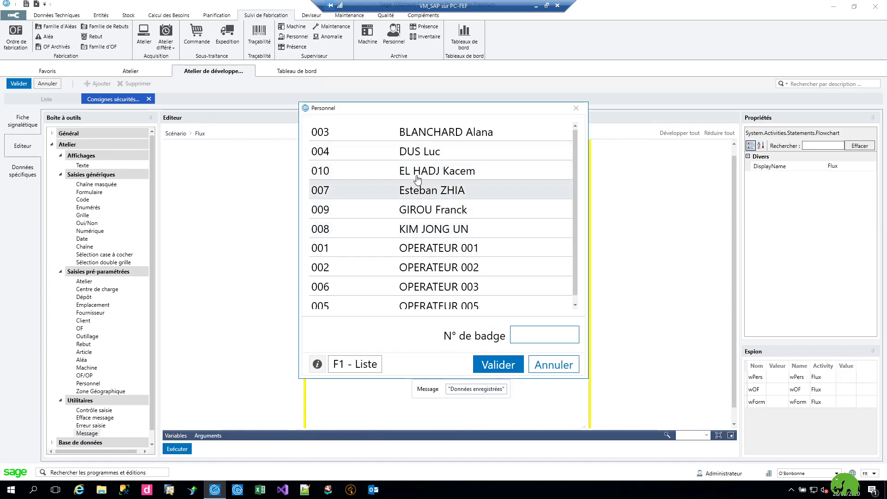
{"action": "left_click", "coordinate": [418, 172]}
{"action": "key", "text": "Return"}
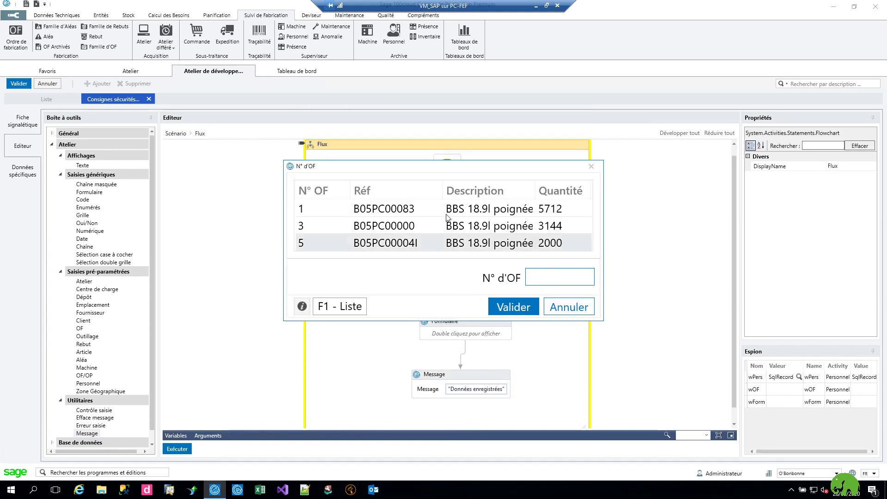
{"action": "left_click", "coordinate": [453, 209]}
{"action": "left_click", "coordinate": [517, 309]}
Tick both checks, see temperature 42 rejected, then submit 38 successfully.
{"action": "left_click", "coordinate": [398, 217]}
{"action": "left_click", "coordinate": [397, 231]}
{"action": "left_click", "coordinate": [428, 252]}
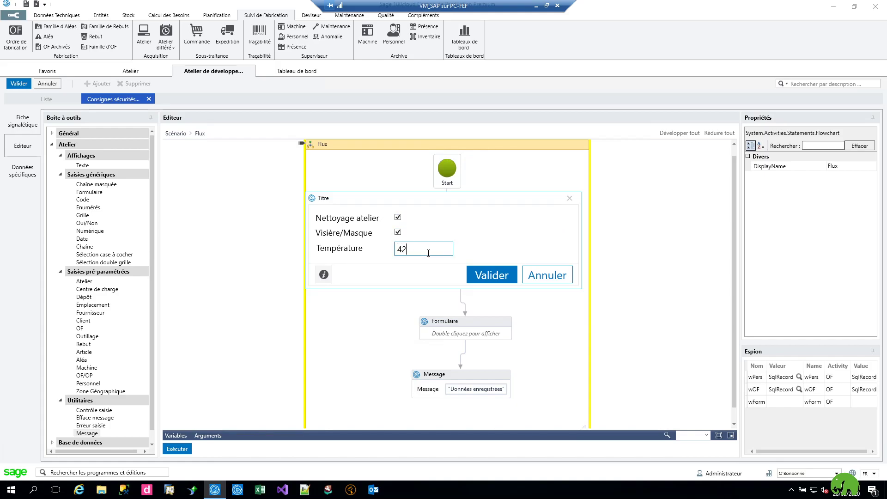
{"action": "left_click", "coordinate": [469, 276]}
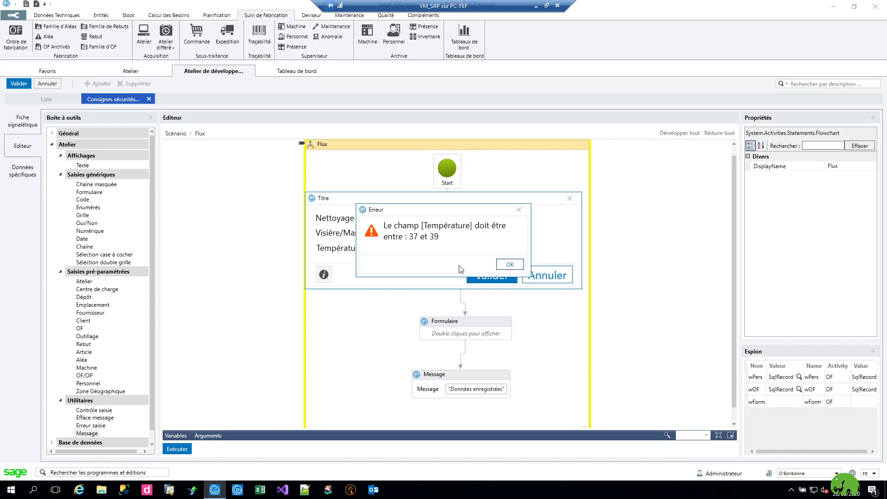
{"action": "left_click", "coordinate": [510, 265]}
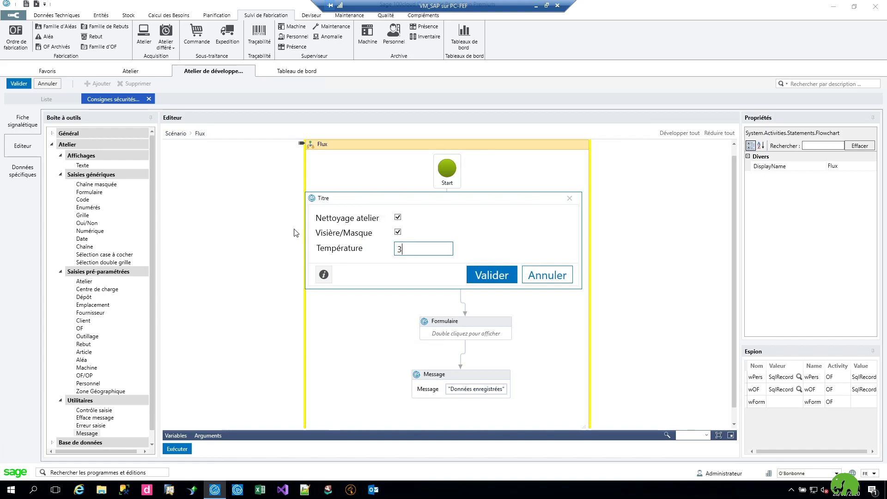
{"action": "left_click", "coordinate": [481, 278]}
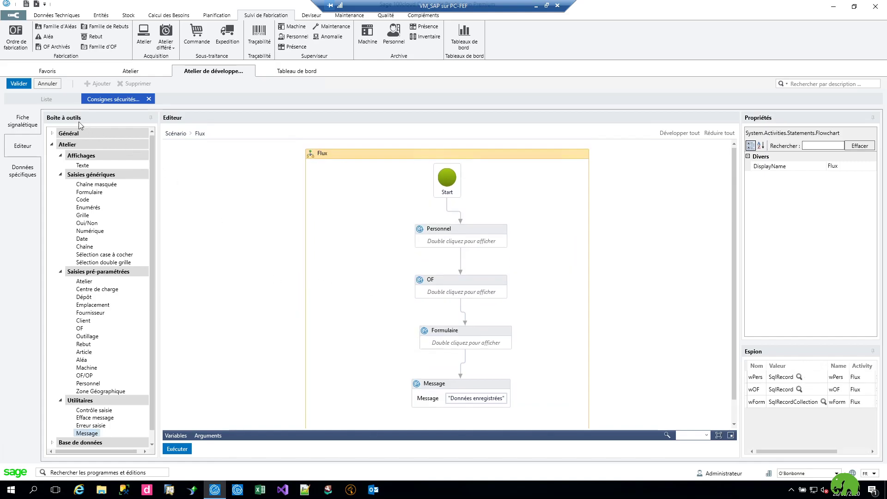
Save the COVID19 workflow and open the Scénario list under Atelier PC.
{"action": "left_click", "coordinate": [19, 83]}
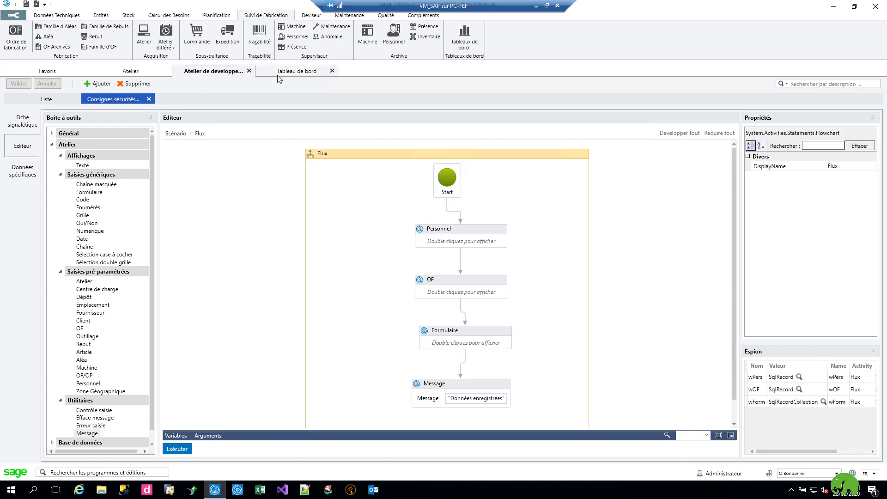
{"action": "left_click", "coordinate": [130, 71]}
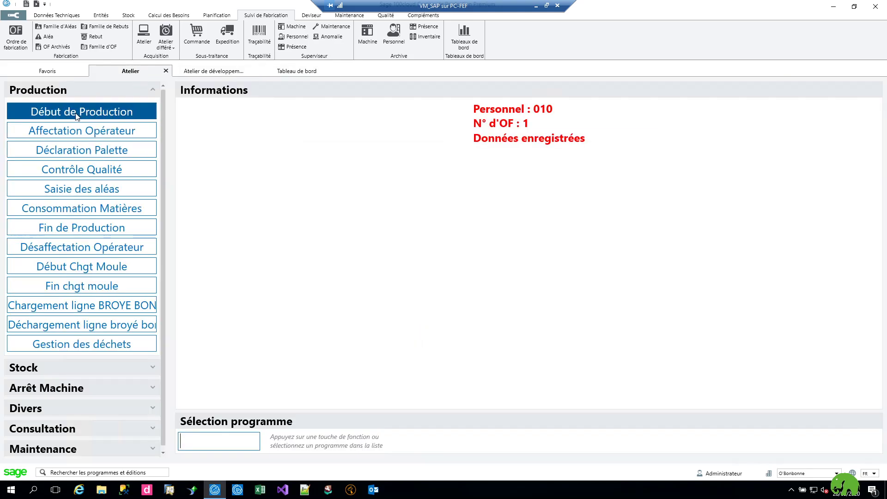
{"action": "left_click", "coordinate": [14, 16]}
{"action": "mouse_move", "coordinate": [28, 154]}
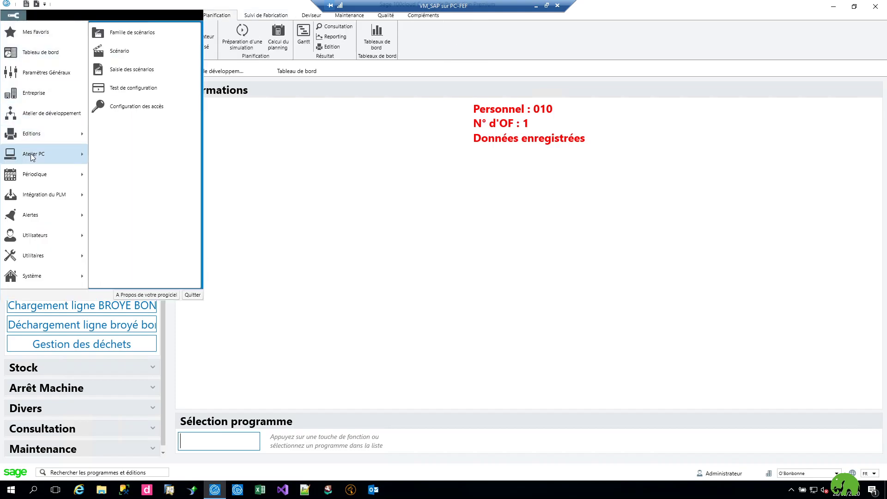
{"action": "left_click", "coordinate": [130, 58]}
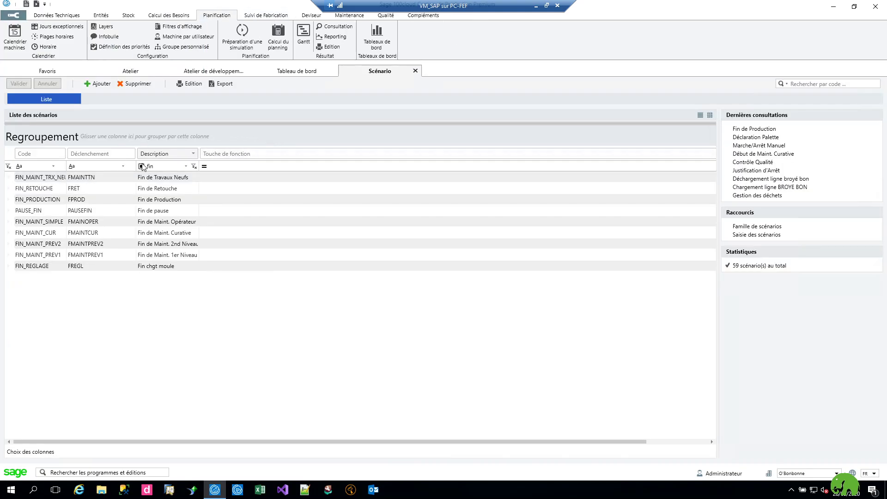
Add a new scenario COVID19 in the Production family.
{"action": "left_click", "coordinate": [98, 83]}
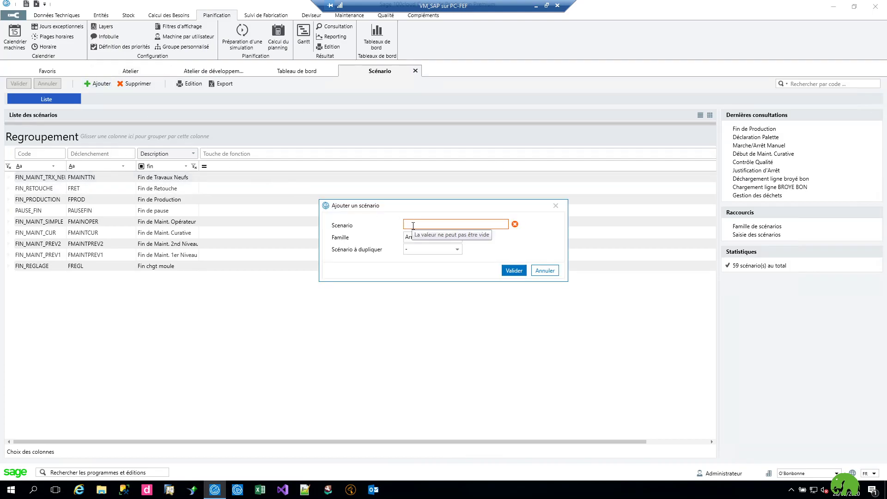
{"action": "type", "text": "COVID19"}
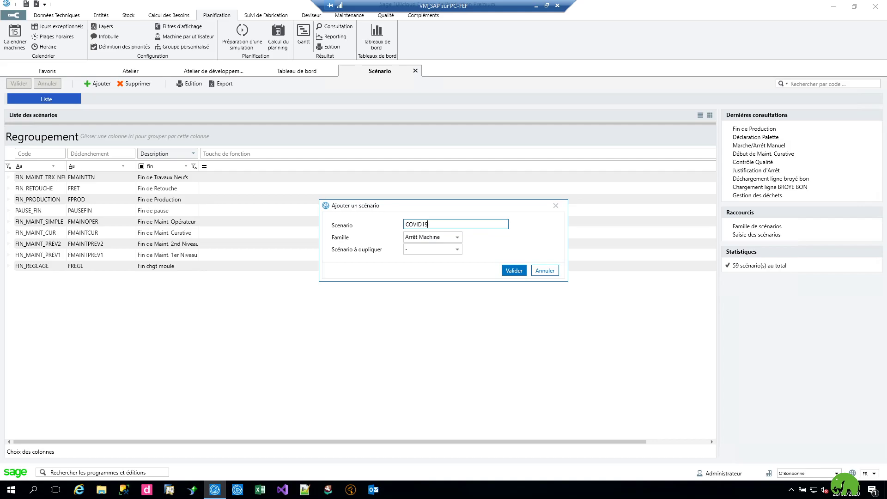
{"action": "left_click", "coordinate": [457, 238]}
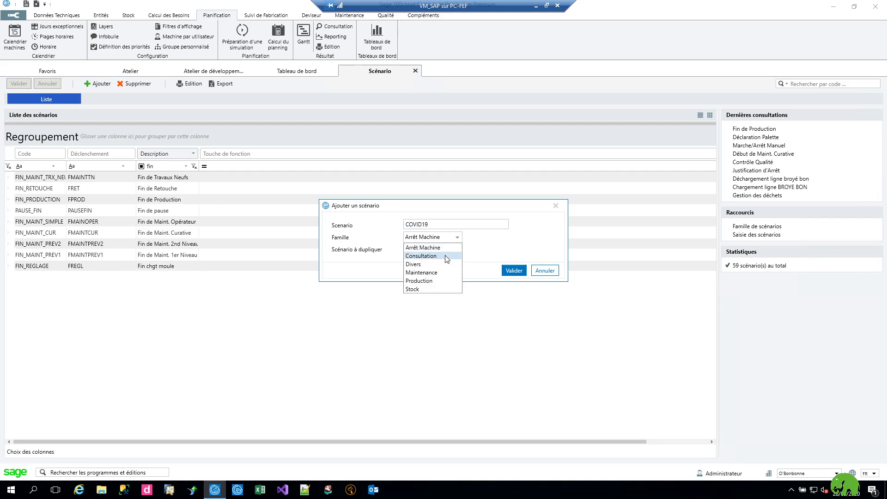
{"action": "left_click", "coordinate": [427, 280]}
{"action": "left_click", "coordinate": [511, 271]}
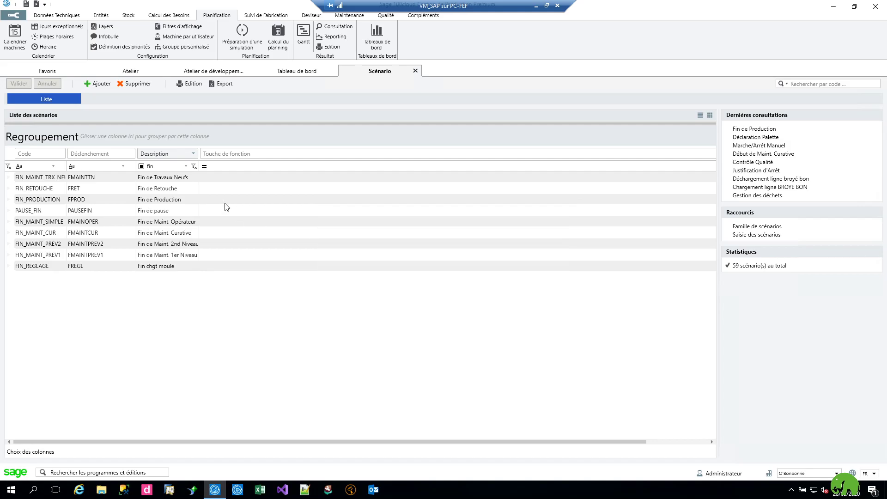
Describe the scenario as 'Consignes sanitaires' and copy that text into Description EN.
{"action": "type", "text": "C"}
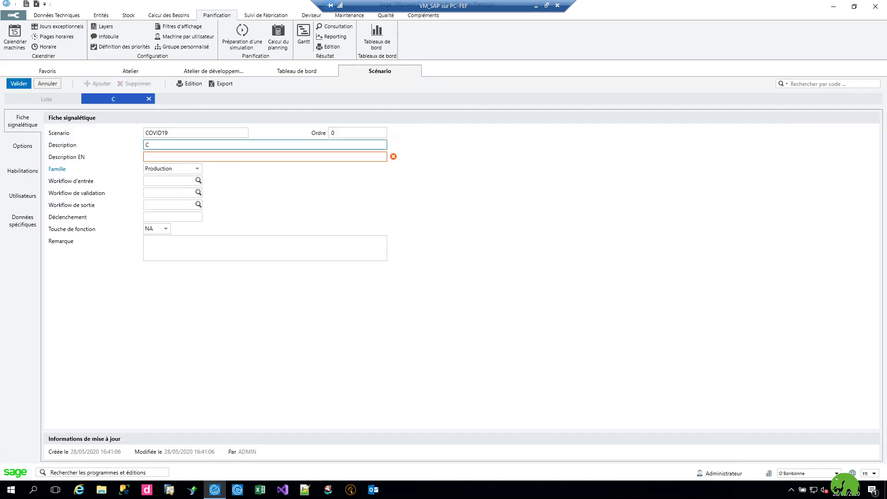
{"action": "type", "text": "onsignes sanitaires"}
{"action": "key", "text": "ctrl+a"}
{"action": "key", "text": "ctrl+c"}
{"action": "left_click", "coordinate": [168, 155]}
{"action": "key", "text": "ctrl+v"}
Authorise the ADMIN user for the COVID19 scenario.
{"action": "left_click", "coordinate": [22, 195]}
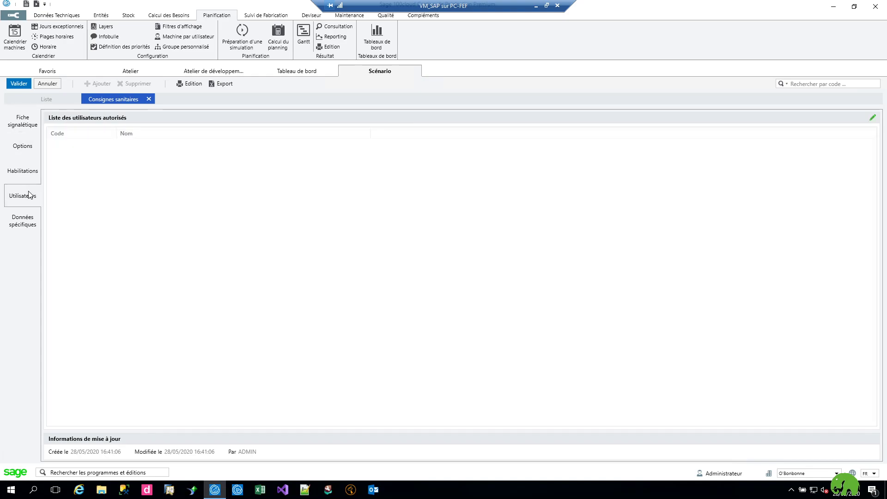
{"action": "left_click", "coordinate": [873, 122]}
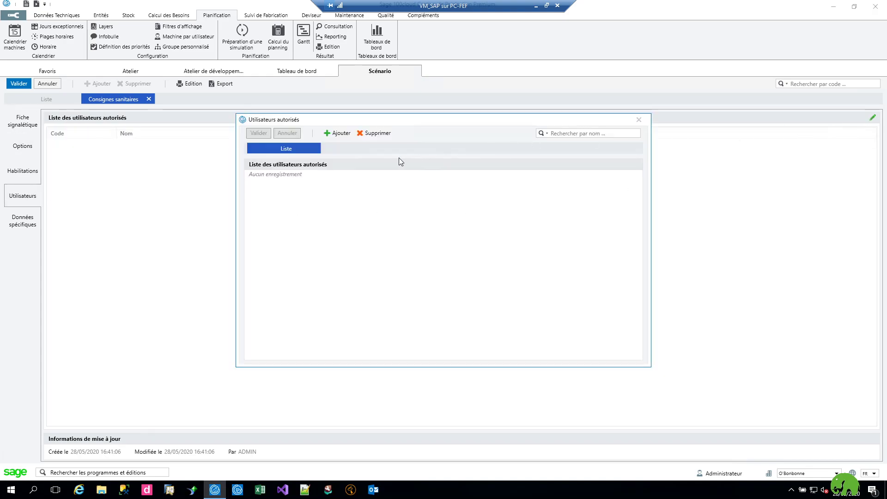
{"action": "left_click", "coordinate": [337, 133]}
{"action": "type", "text": "ADMIN"}
{"action": "key", "text": "Tab"}
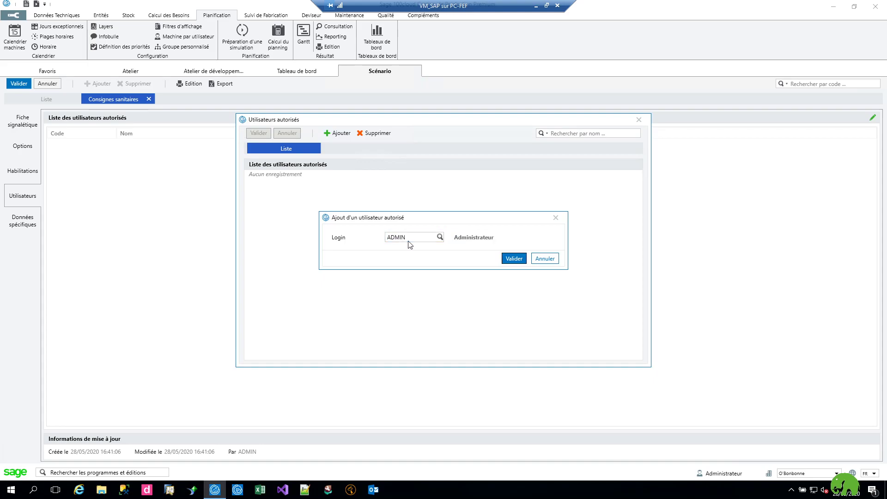
{"action": "left_click", "coordinate": [506, 258]}
{"action": "left_click", "coordinate": [639, 120]}
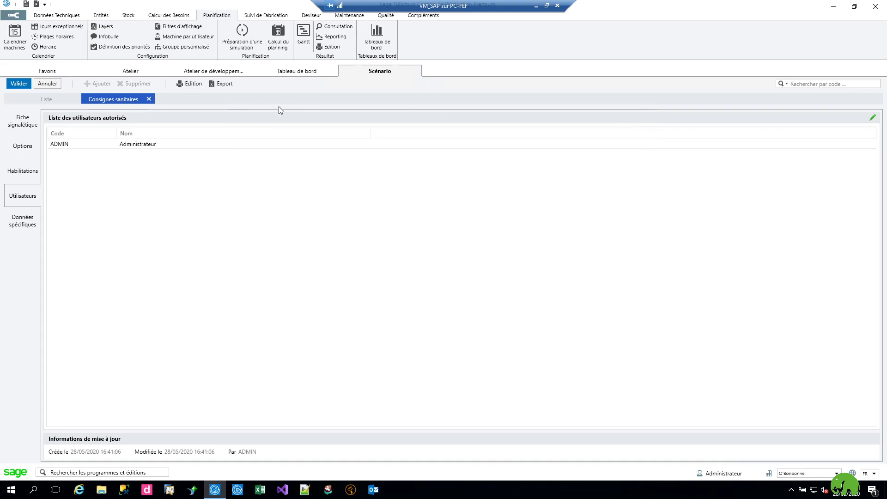
Save the Consignes sanitaires scenario and close the Atelier and development workshop tabs.
{"action": "left_click", "coordinate": [163, 74]}
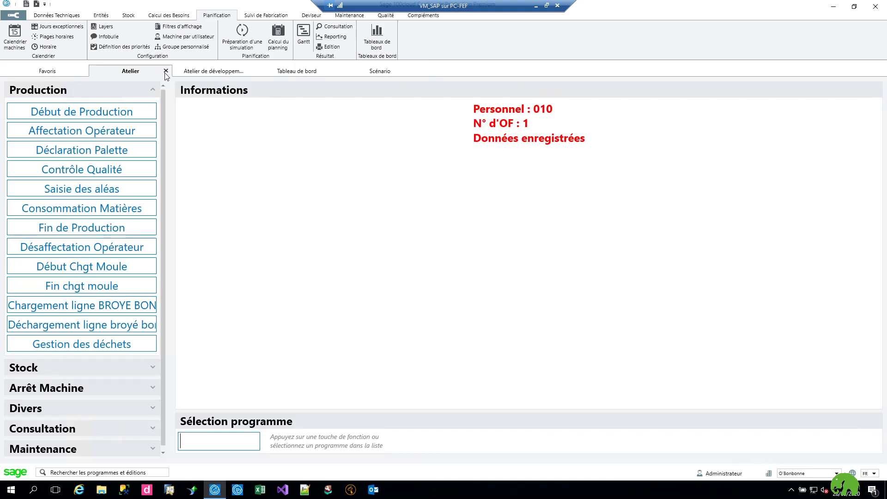
{"action": "left_click", "coordinate": [167, 71]}
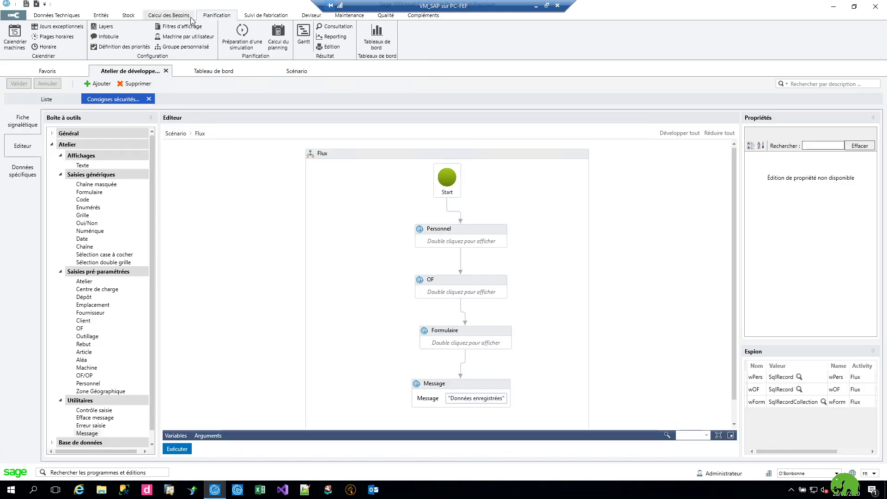
{"action": "left_click", "coordinate": [264, 17]}
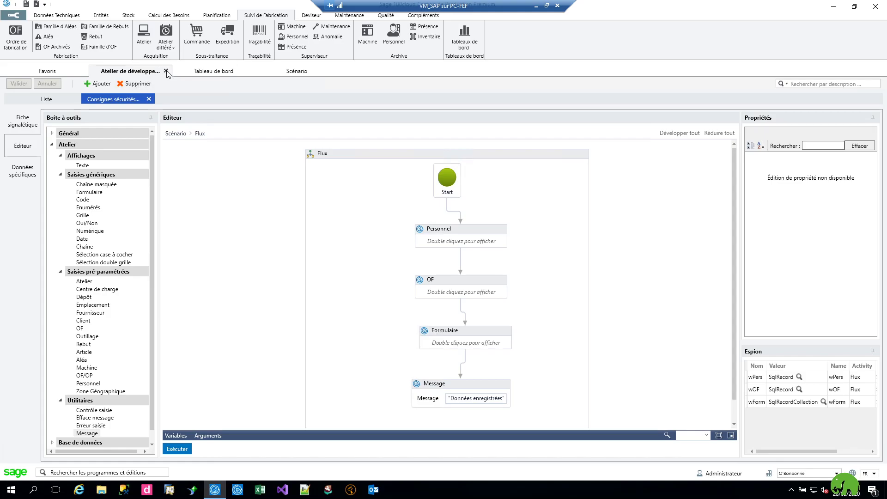
{"action": "left_click", "coordinate": [289, 74]}
{"action": "left_click", "coordinate": [27, 84]}
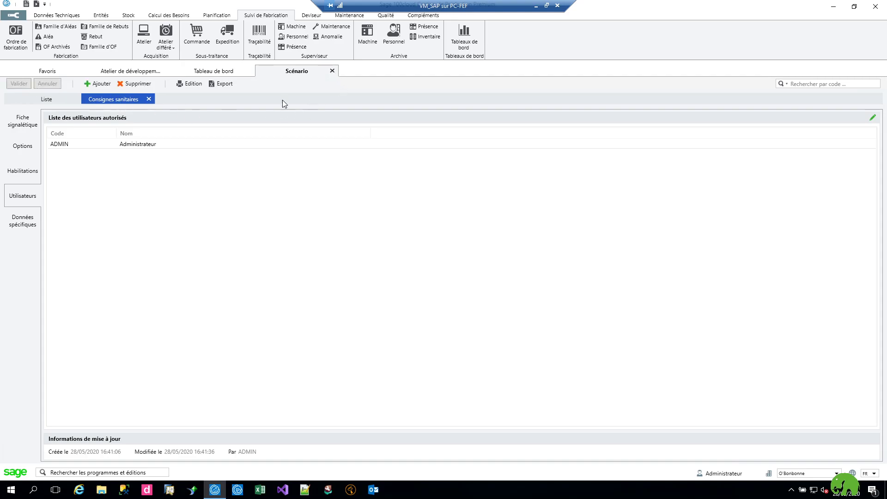
{"action": "left_click", "coordinate": [138, 73]}
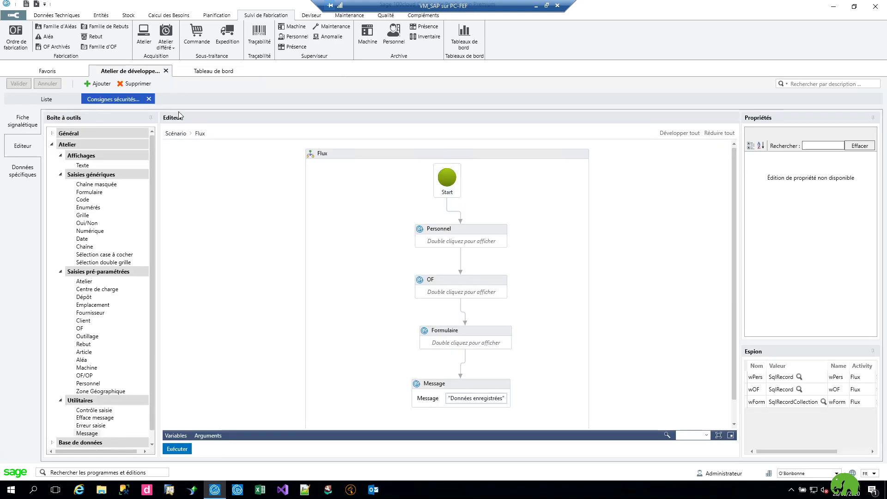
{"action": "left_click", "coordinate": [166, 71]}
Run Consignes sanitaires from the Atelier screen and dismiss the 'scenario does not exist' error.
{"action": "scroll", "coordinate": [149, 42], "scroll_direction": "up", "scroll_amount": 1}
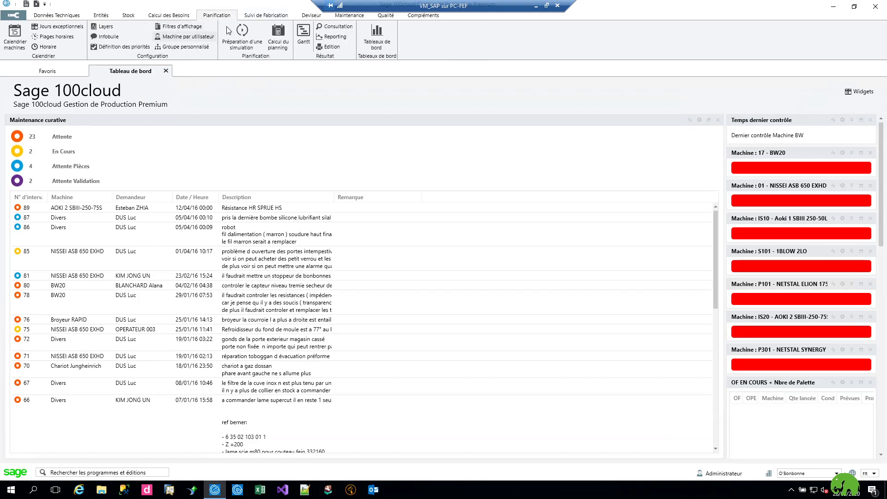
{"action": "scroll", "coordinate": [194, 32], "scroll_direction": "down", "scroll_amount": 1}
{"action": "left_click", "coordinate": [146, 36]}
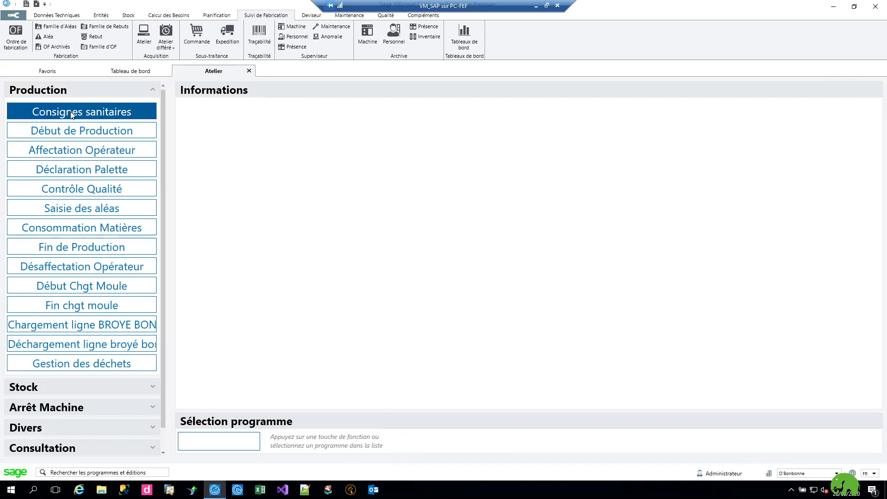
{"action": "left_click", "coordinate": [71, 113]}
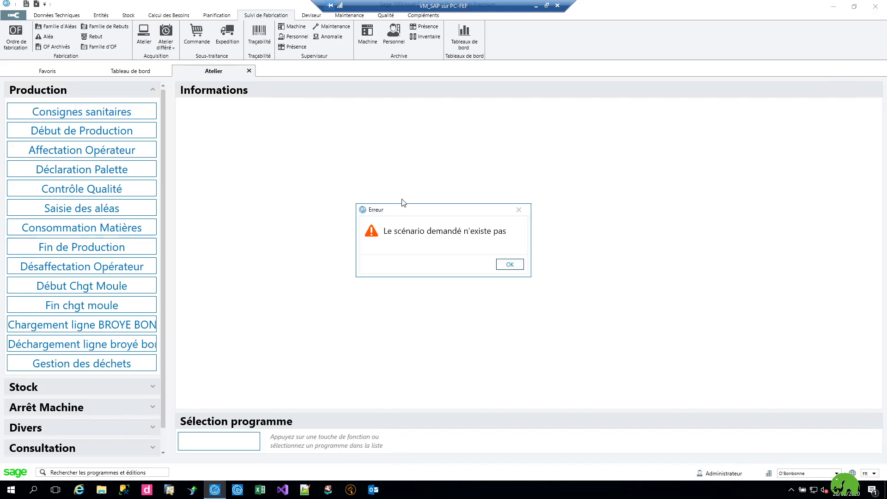
{"action": "left_click", "coordinate": [513, 265]}
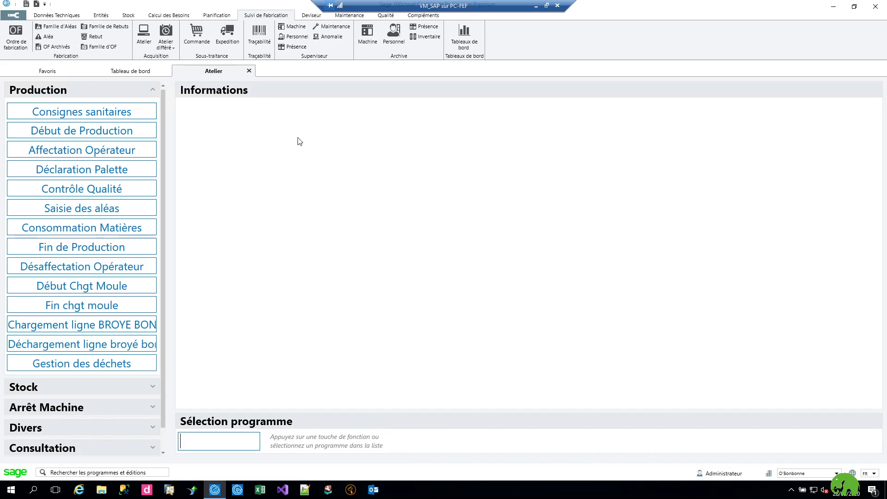
{"action": "left_click", "coordinate": [13, 15]}
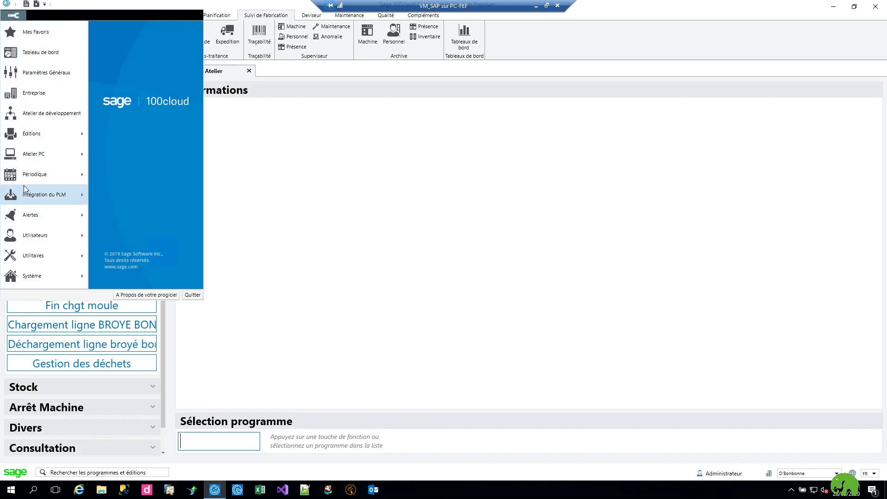
Filter the scenario list by Description 'cons' and open the COVID19 scenario.
{"action": "left_click", "coordinate": [27, 161]}
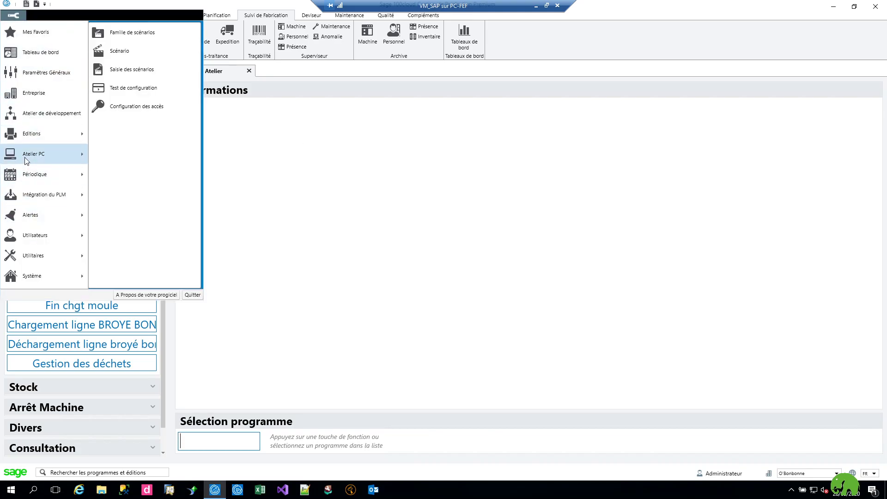
{"action": "left_click", "coordinate": [119, 51]}
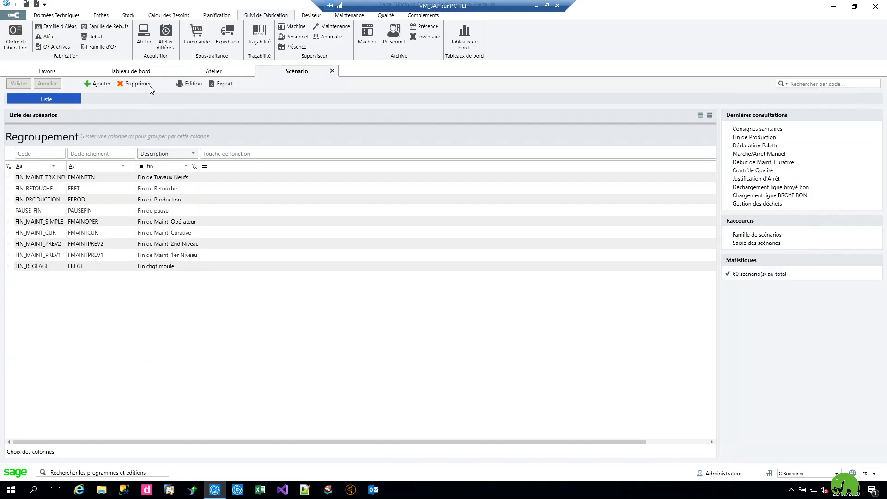
{"action": "left_click", "coordinate": [168, 165]}
{"action": "key", "text": "BackSpace"}
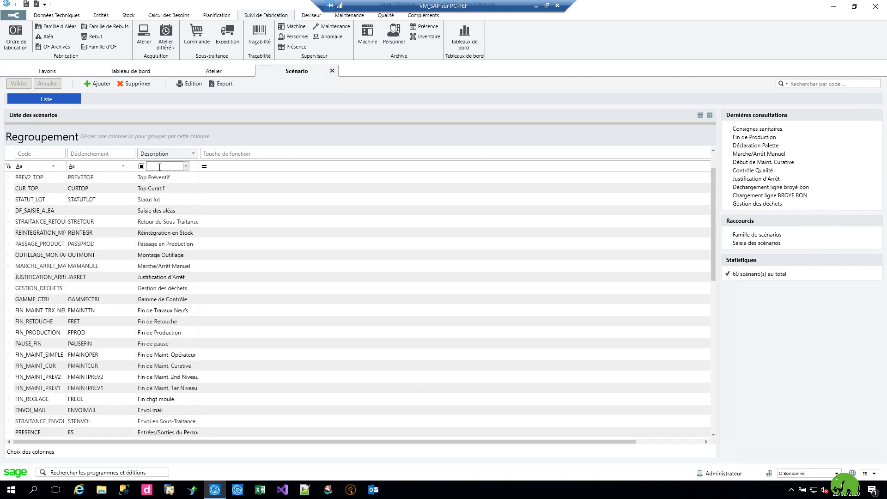
{"action": "type", "text": "cons"}
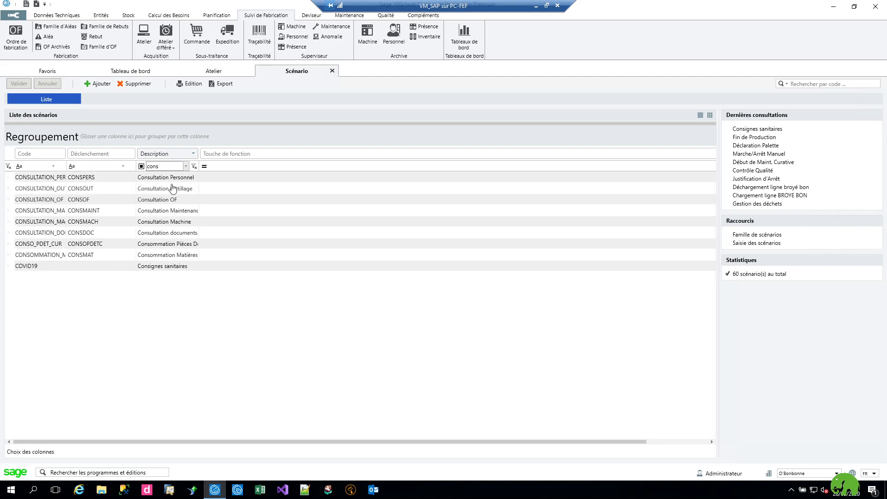
{"action": "left_click", "coordinate": [148, 267]}
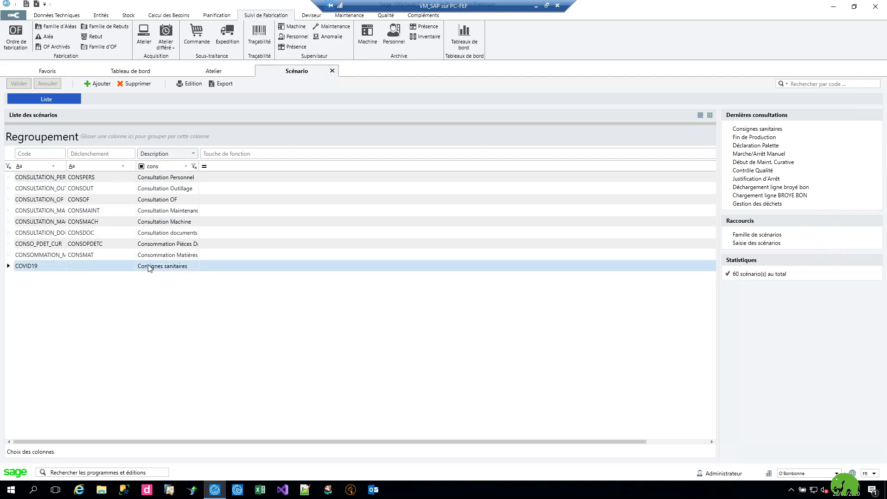
{"action": "double_click", "coordinate": [148, 267]}
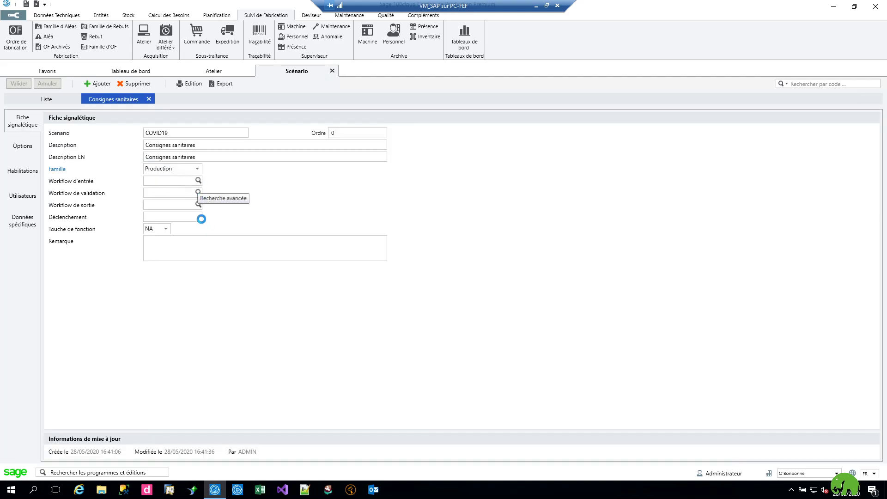
Set COVID19 as the scenario's entry workflow, save and close the record.
{"action": "left_click", "coordinate": [198, 193]}
{"action": "double_click", "coordinate": [251, 158]}
{"action": "left_click", "coordinate": [19, 83]}
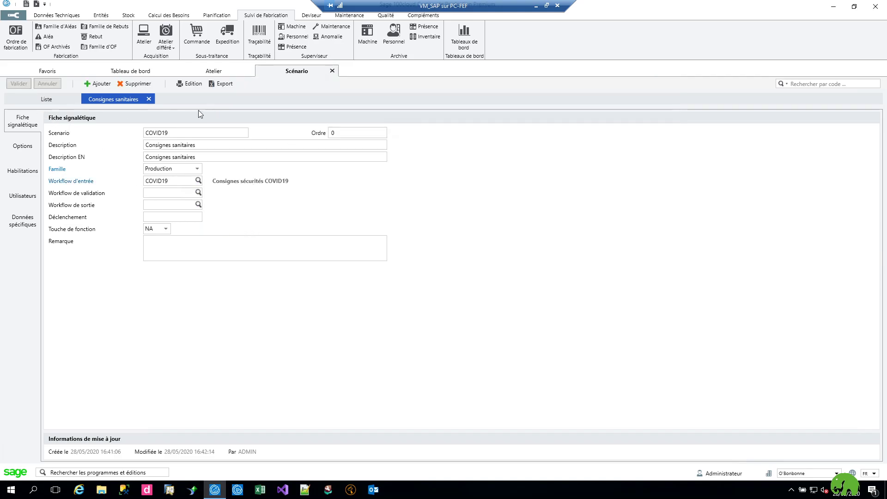
{"action": "left_click", "coordinate": [332, 71]}
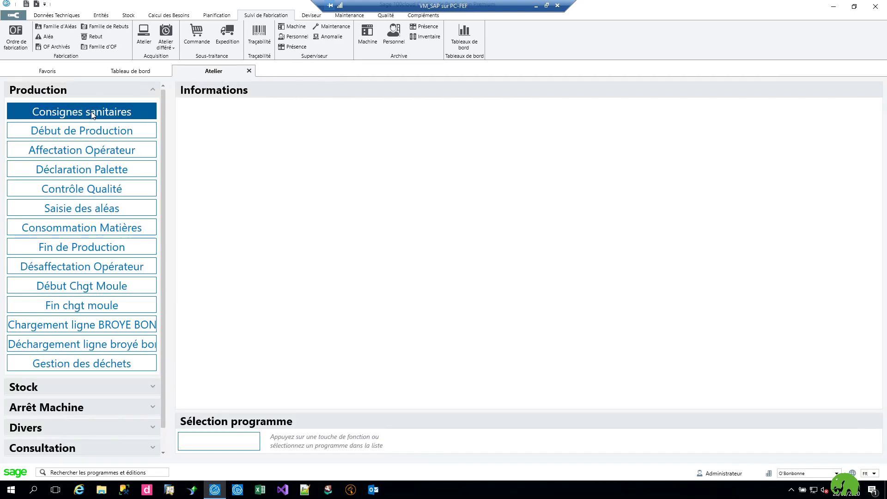
Launch Consignes sanitaires for a chosen operator on manufacturing order 1.
{"action": "left_click", "coordinate": [105, 111]}
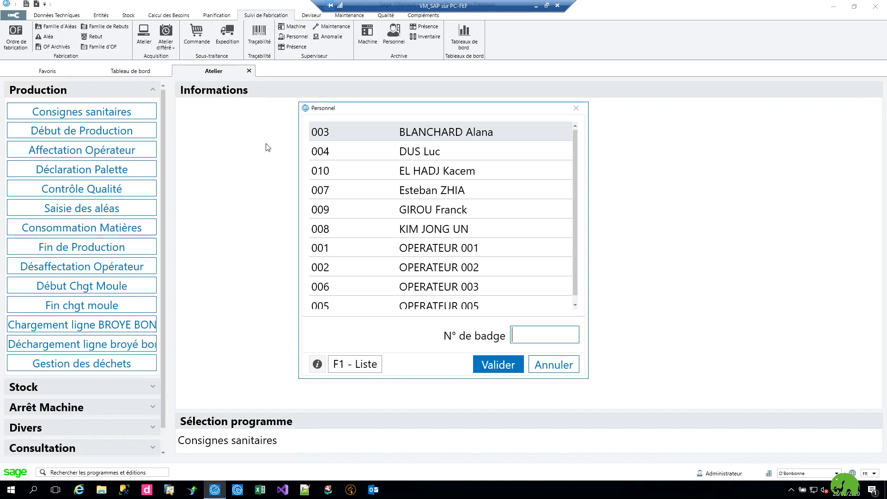
{"action": "left_click", "coordinate": [424, 187]}
{"action": "left_click", "coordinate": [489, 364]}
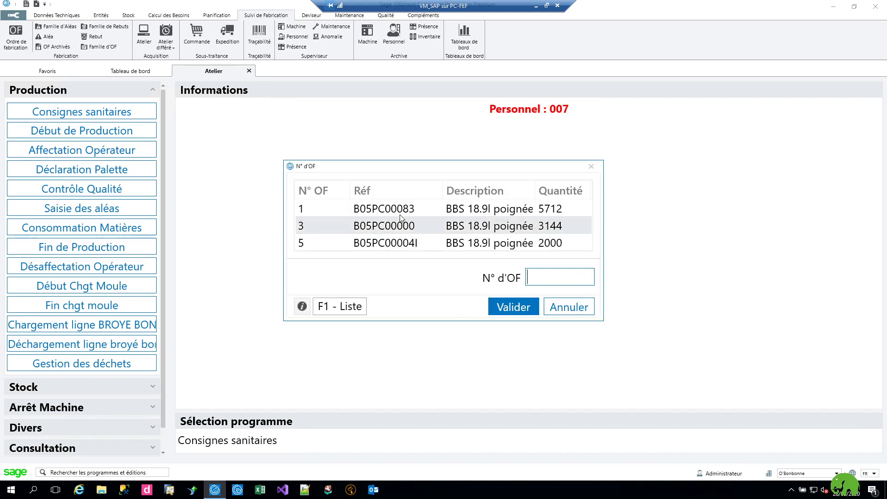
{"action": "left_click", "coordinate": [393, 210]}
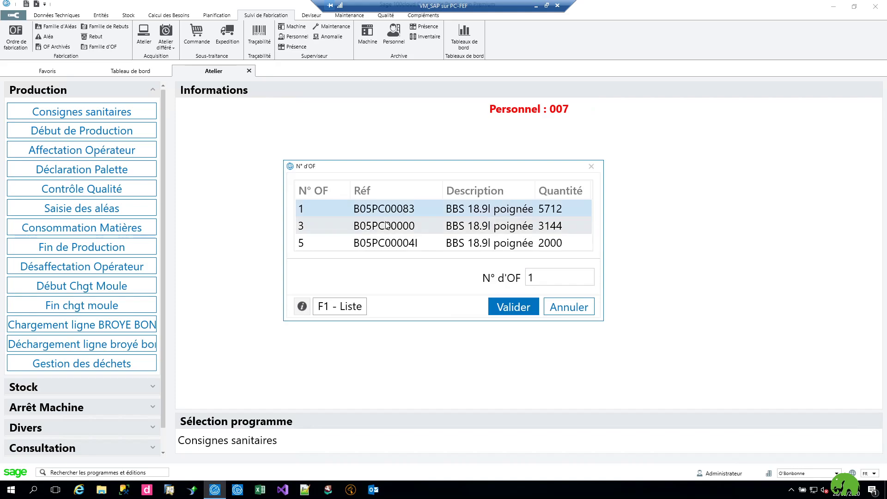
{"action": "left_click", "coordinate": [513, 306]}
Tick workshop cleaning and visor/mask, enter temperature 38, and submit the checklist.
{"action": "left_click", "coordinate": [398, 217]}
{"action": "left_click", "coordinate": [398, 231]}
{"action": "left_click", "coordinate": [406, 247]}
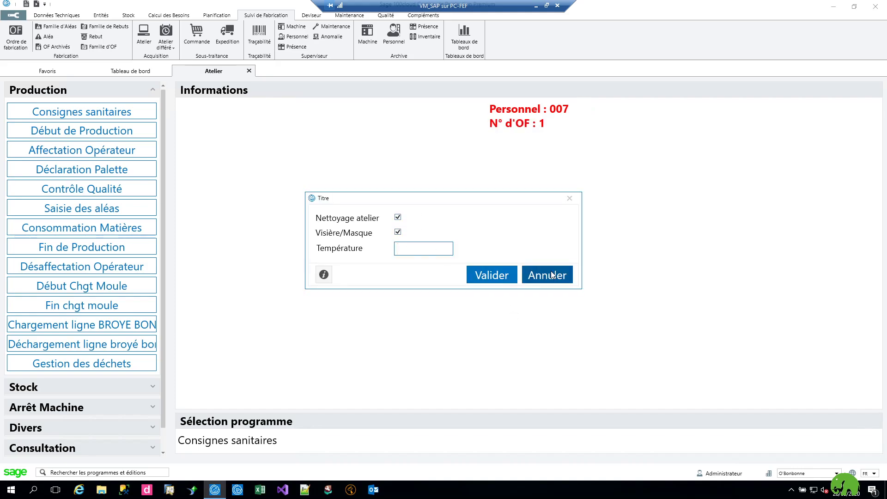
{"action": "left_click", "coordinate": [489, 277]}
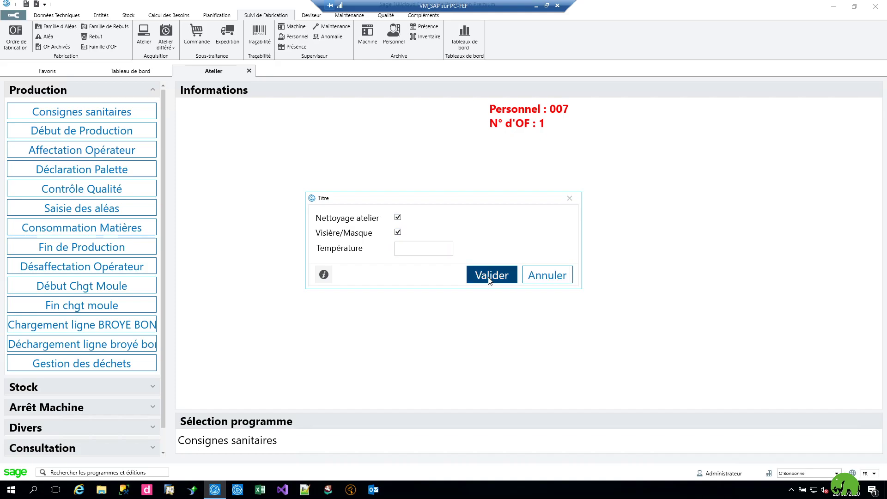
{"action": "left_click", "coordinate": [510, 264]}
{"action": "left_click", "coordinate": [412, 253]}
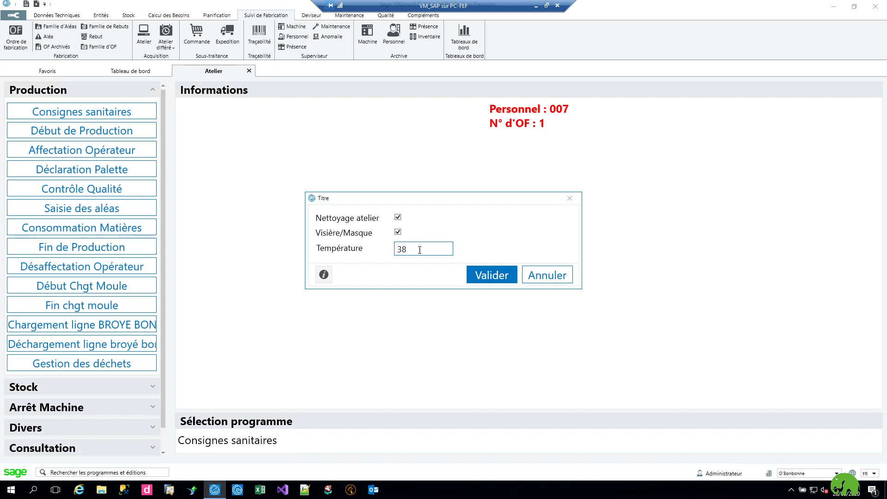
{"action": "left_click", "coordinate": [489, 277]}
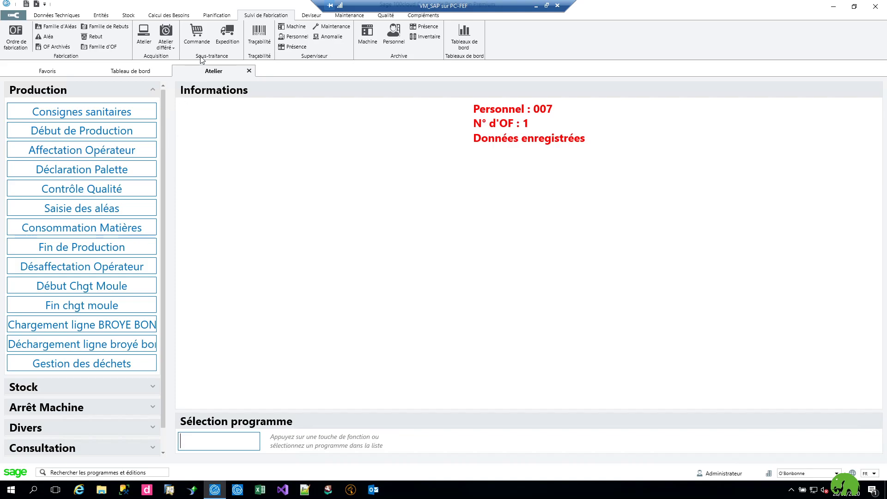
{"action": "left_click", "coordinate": [220, 16]}
{"action": "left_click", "coordinate": [259, 16]}
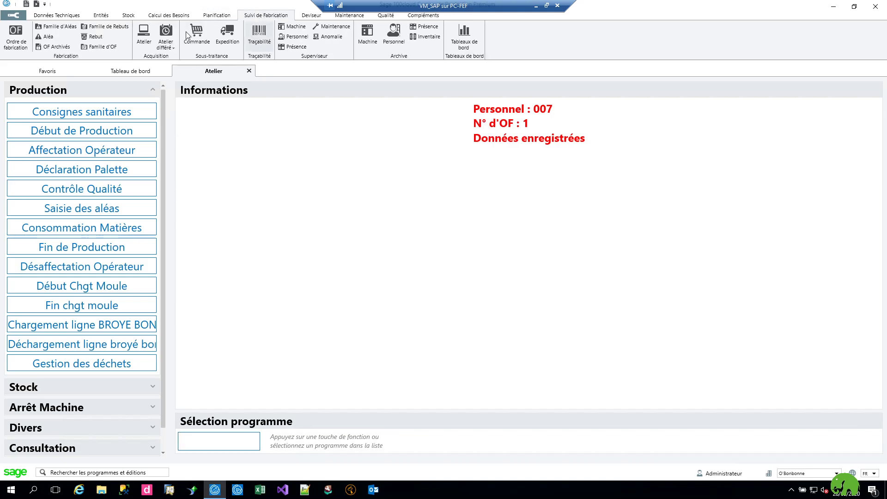
Open manufacturing order 1 (B05PC00083) and review its eight operations.
{"action": "left_click", "coordinate": [101, 152]}
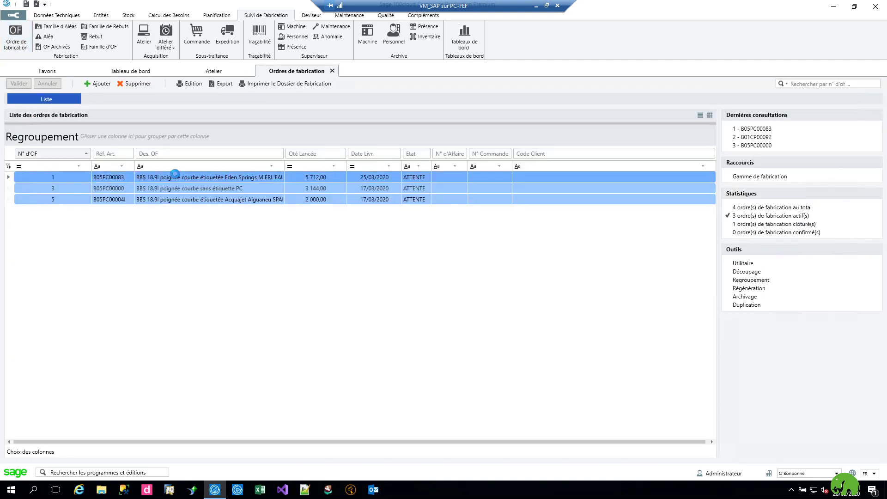
{"action": "left_click", "coordinate": [23, 145]}
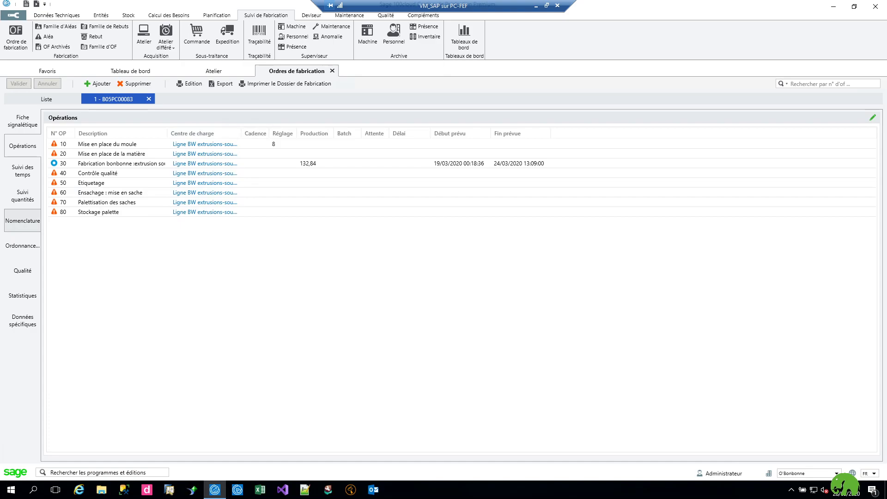
{"action": "left_click", "coordinate": [13, 16]}
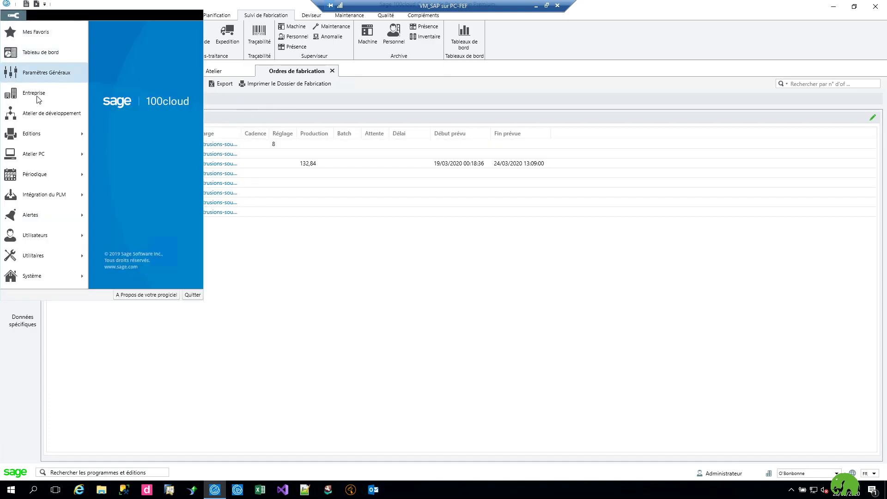
Open the COVID19 workflow under Scénario atelier and show it in the flow editor.
{"action": "left_click", "coordinate": [73, 114]}
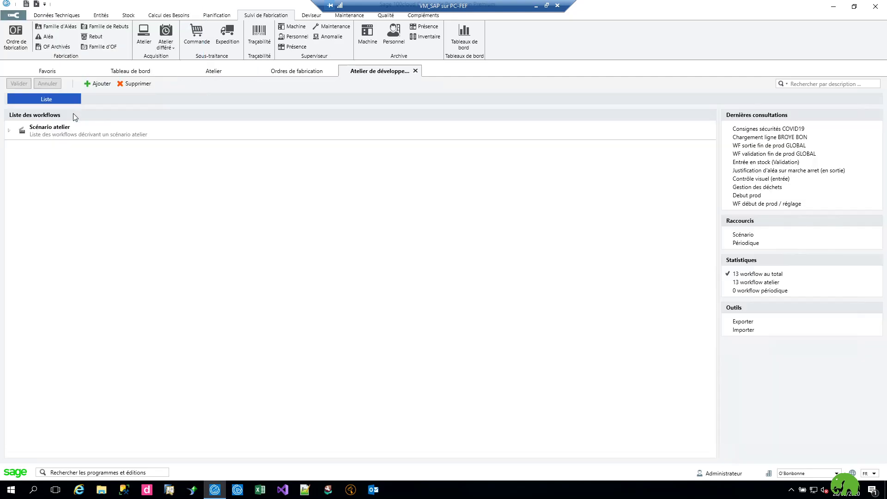
{"action": "double_click", "coordinate": [22, 128]}
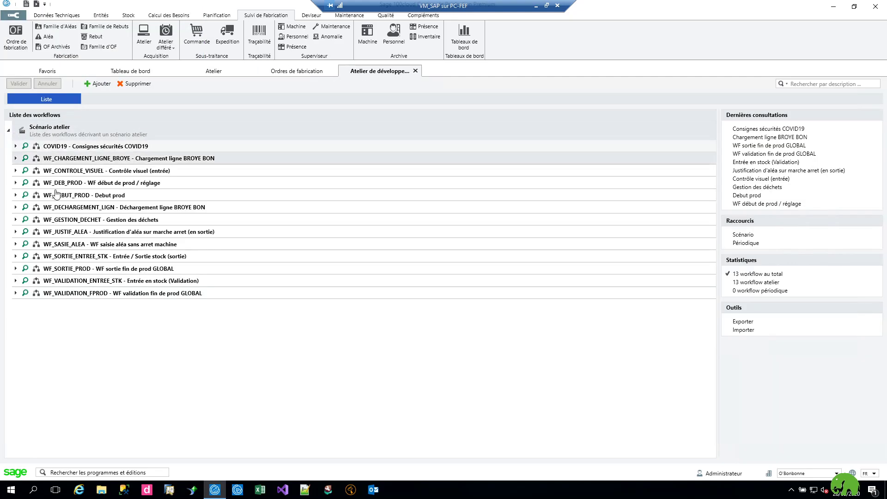
{"action": "double_click", "coordinate": [69, 148]}
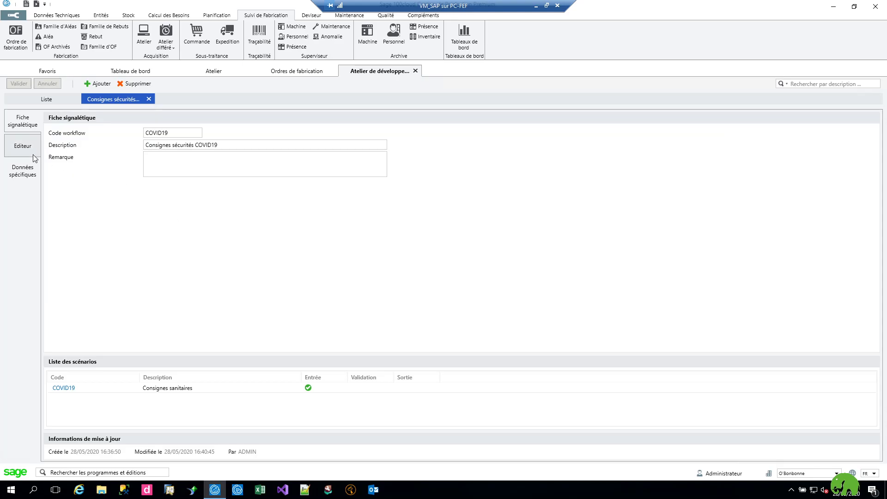
{"action": "left_click", "coordinate": [34, 155]}
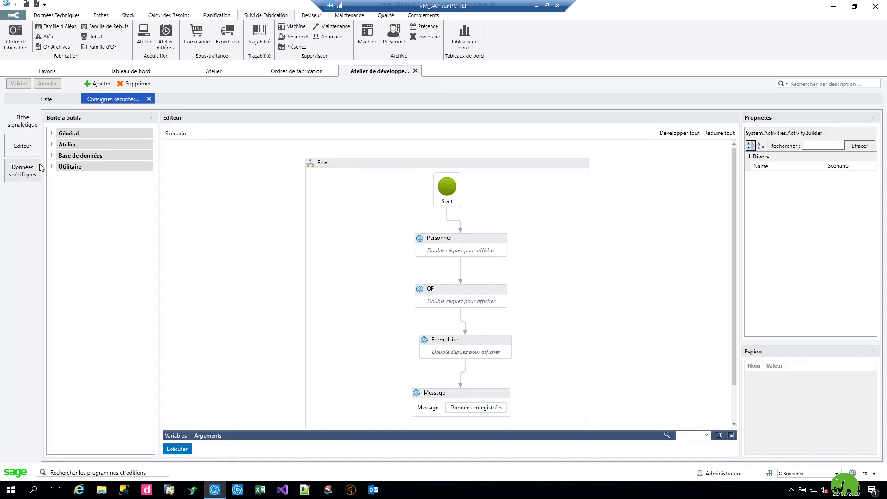